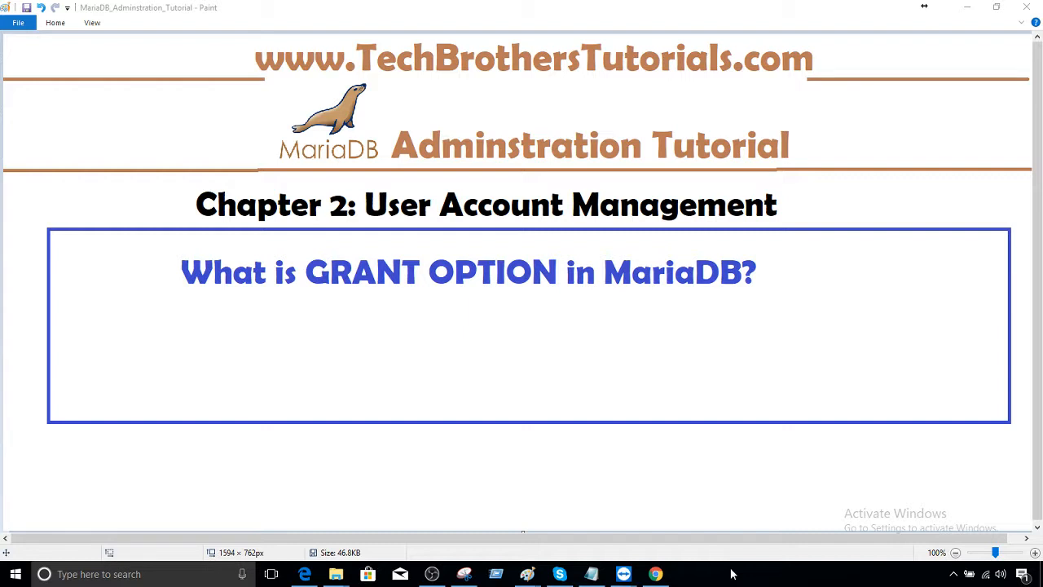
Step: Log in to the MariaDB monitor as root with mysql -u root -p and the password
{"action": "left_click", "coordinate": [623, 574]}
{"action": "left_click", "coordinate": [652, 505]}
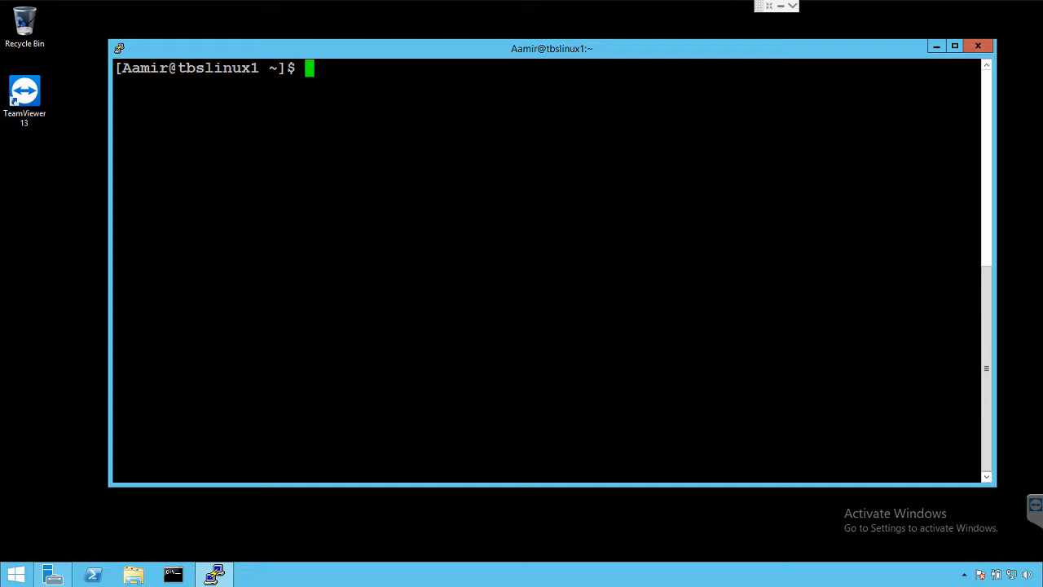
{"action": "type", "text": "mysq"}
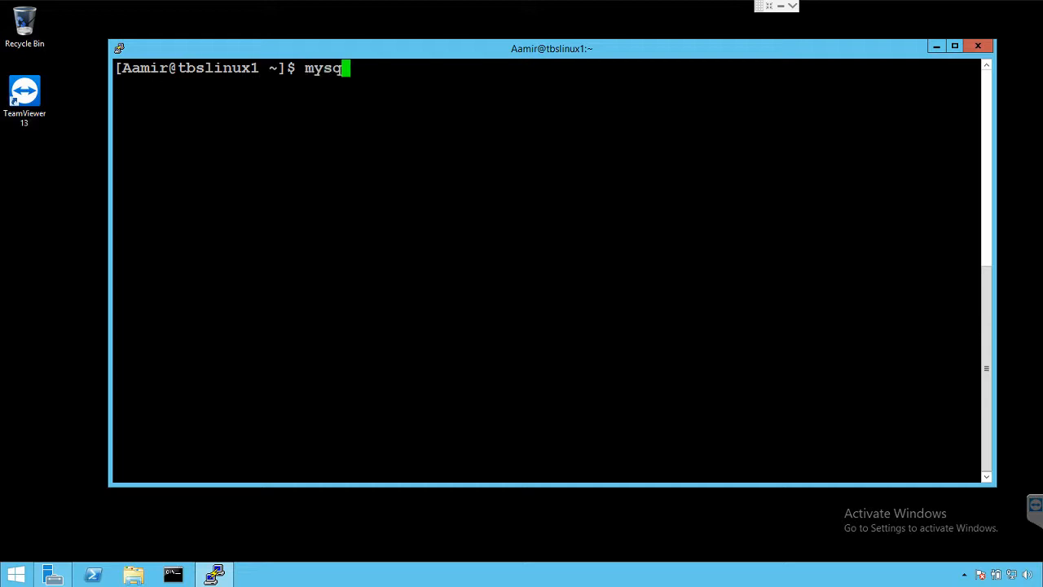
{"action": "type", "text": "l -u root "}
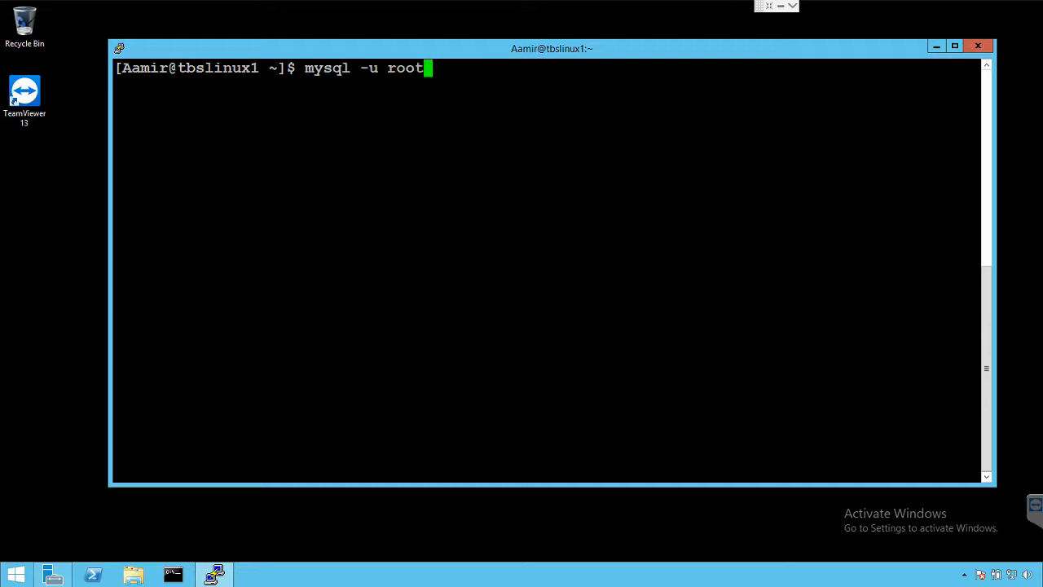
{"action": "type", "text": "-p"}
{"action": "key", "text": "Return"}
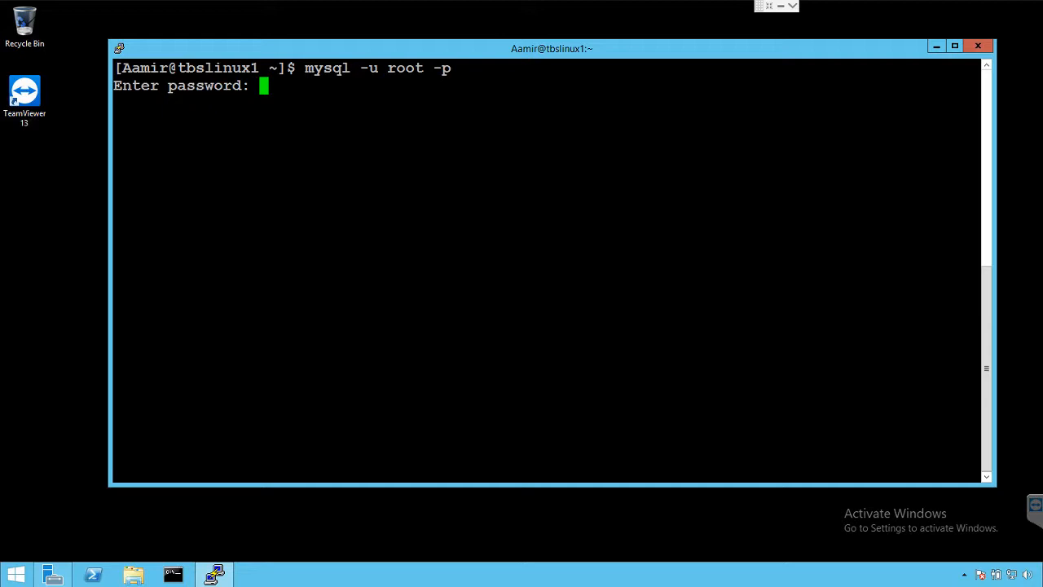
{"action": "key", "text": "Return"}
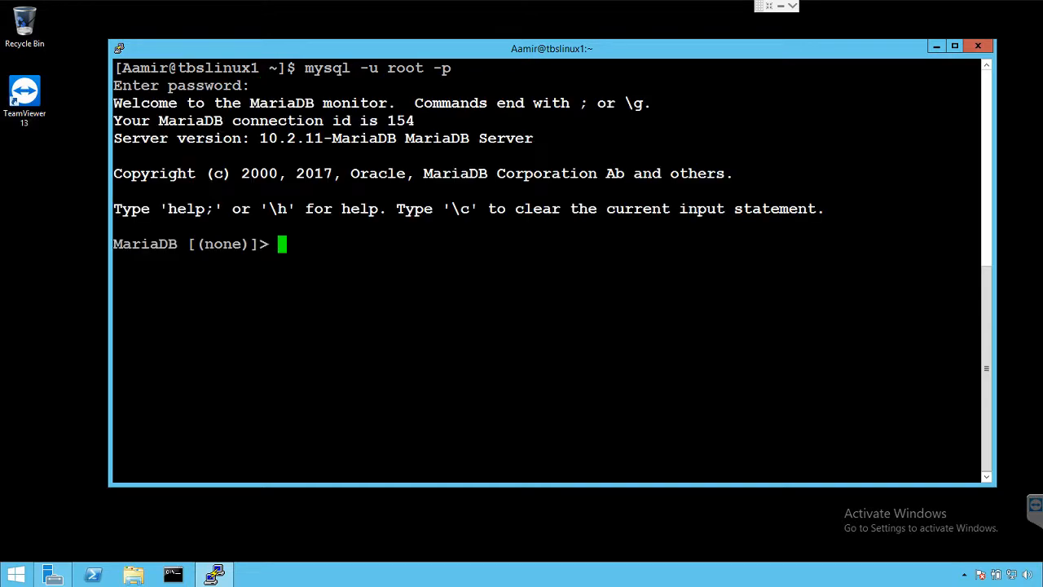
{"action": "type", "text": "se"}
{"action": "type", "text": "lect host, user"}
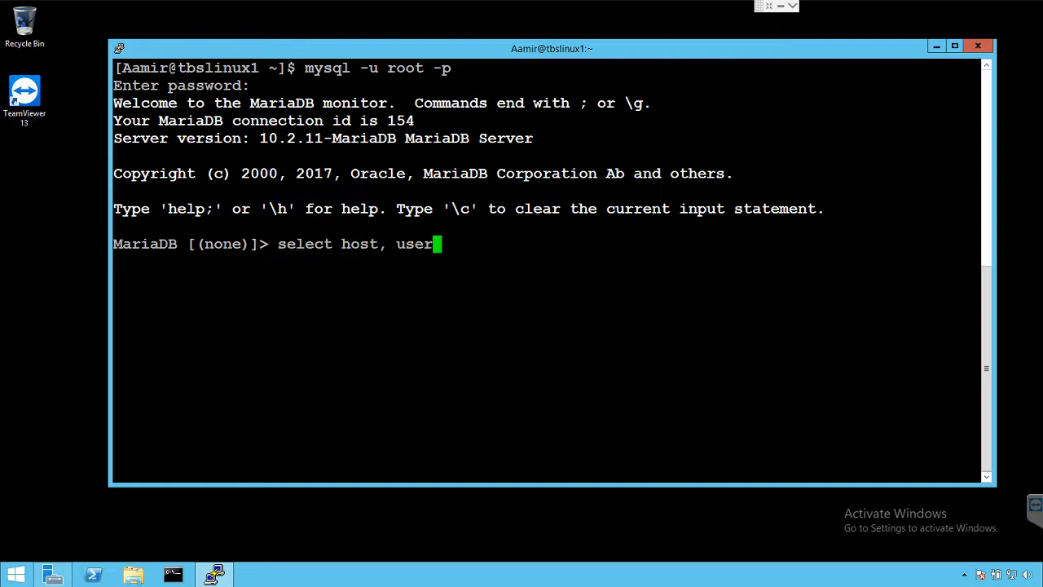
{"action": "type", "text": " from mysql.use"}
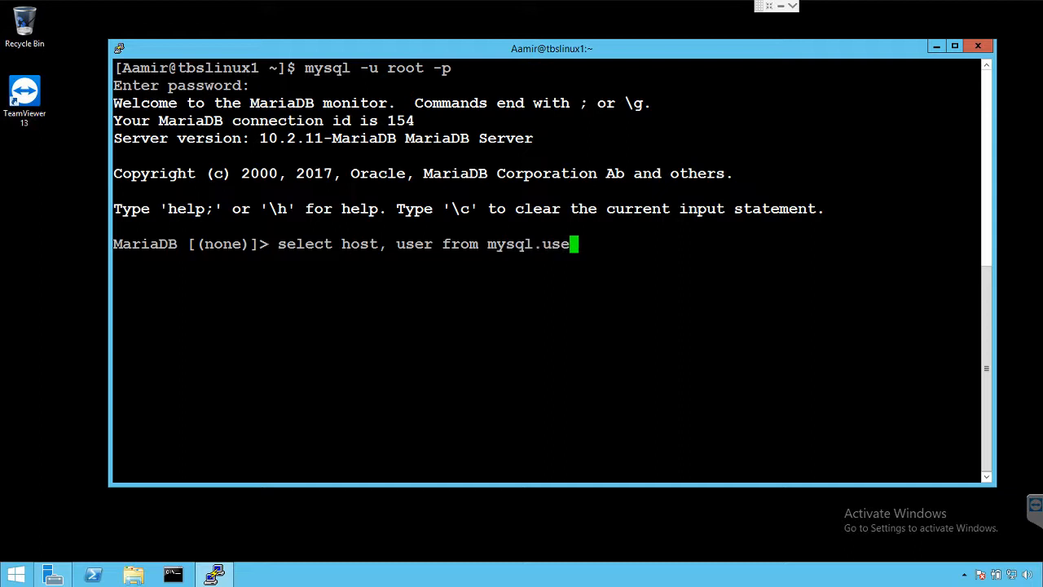
{"action": "type", "text": "r;"}
Step: List mysql.user, drop 'JRDBAa'@'localhost', and relist to confirm only three root accounts remain
{"action": "key", "text": "Return"}
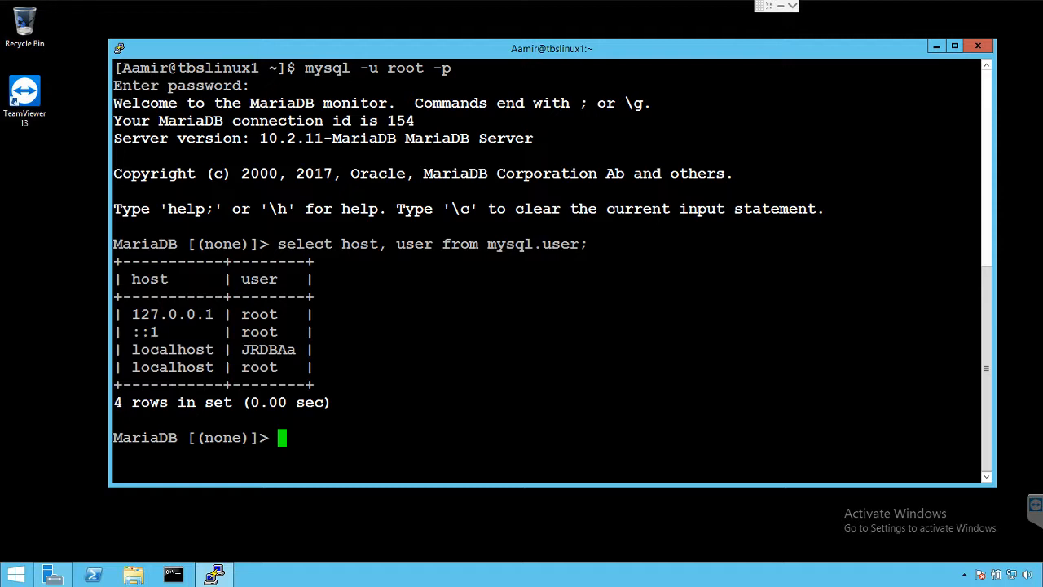
{"action": "type", "text": "drop user '"}
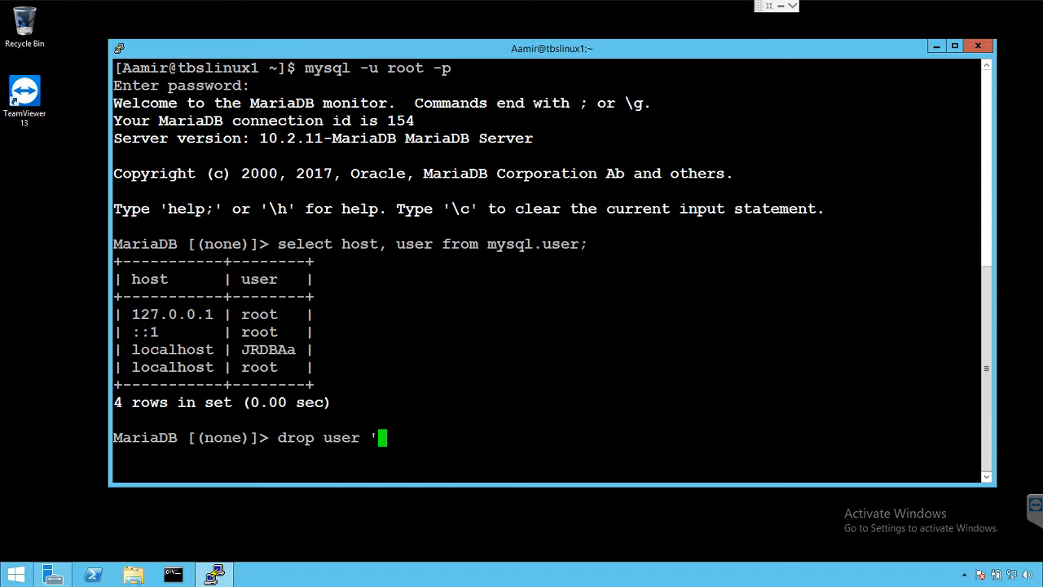
{"action": "type", "text": "JR"}
{"action": "type", "text": "DBA"}
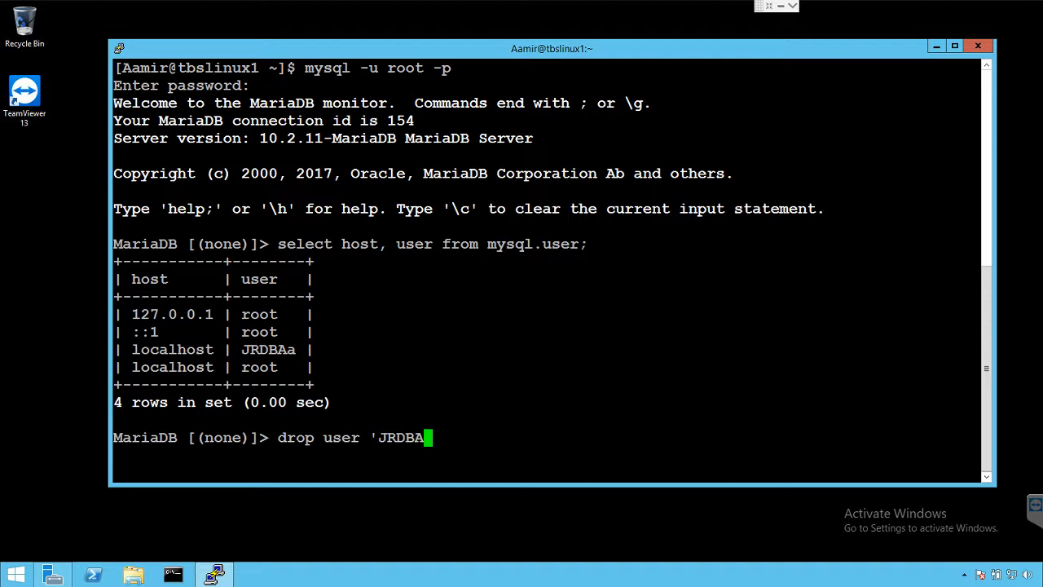
{"action": "type", "text": "a'"}
{"action": "type", "text": "@"}
{"action": "type", "text": "'localhost"}
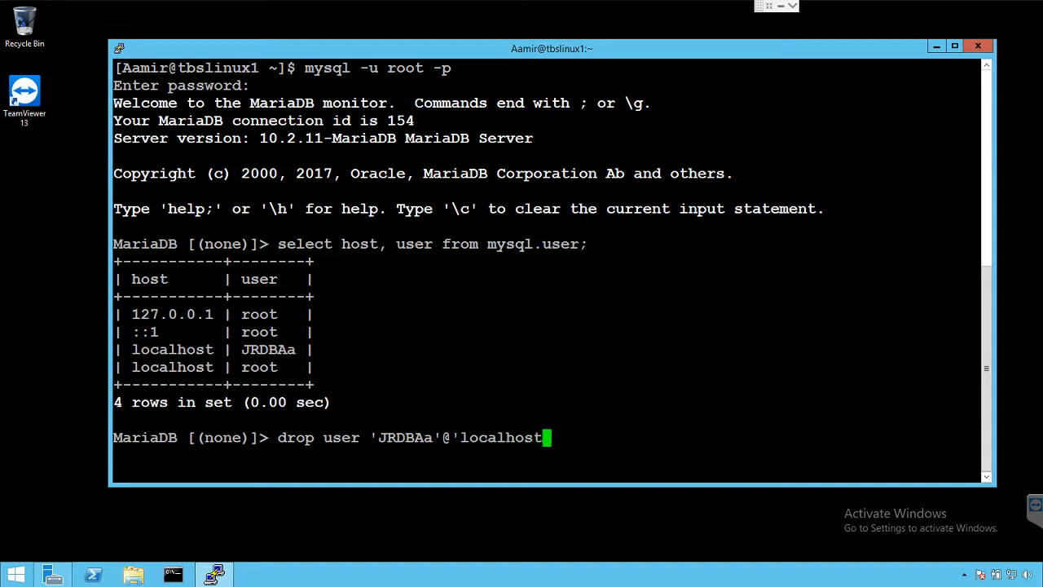
{"action": "type", "text": "';"}
{"action": "key", "text": "Return"}
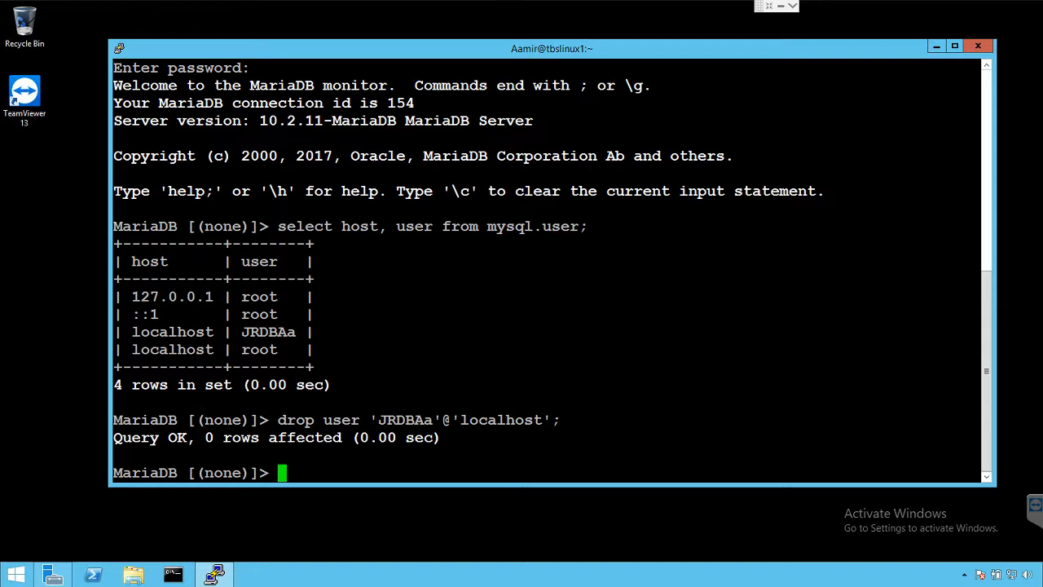
{"action": "key", "text": "Up"}
{"action": "key", "text": "Up"}
{"action": "key", "text": "Return"}
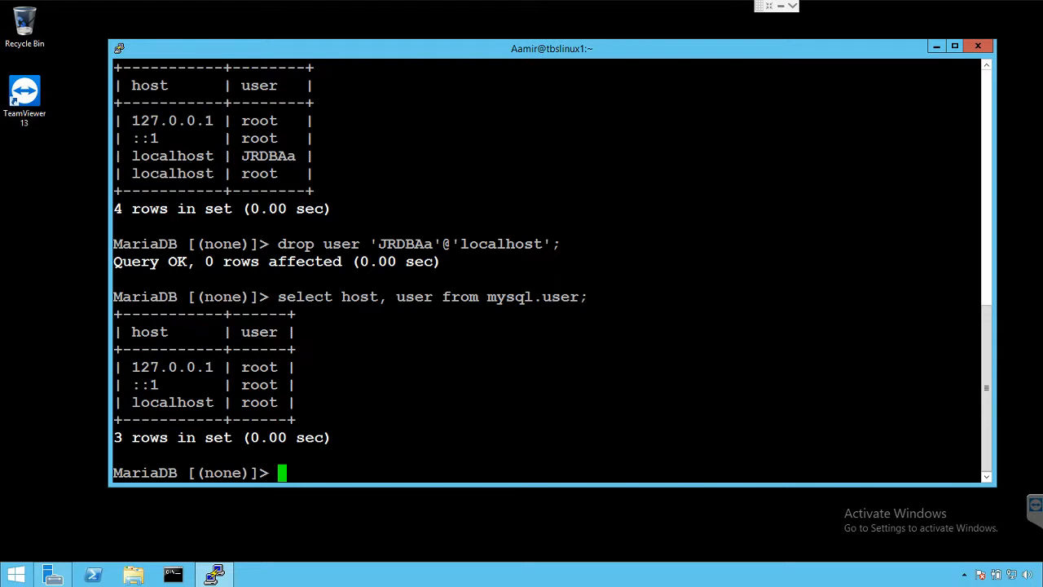
{"action": "type", "text": "CREATE "}
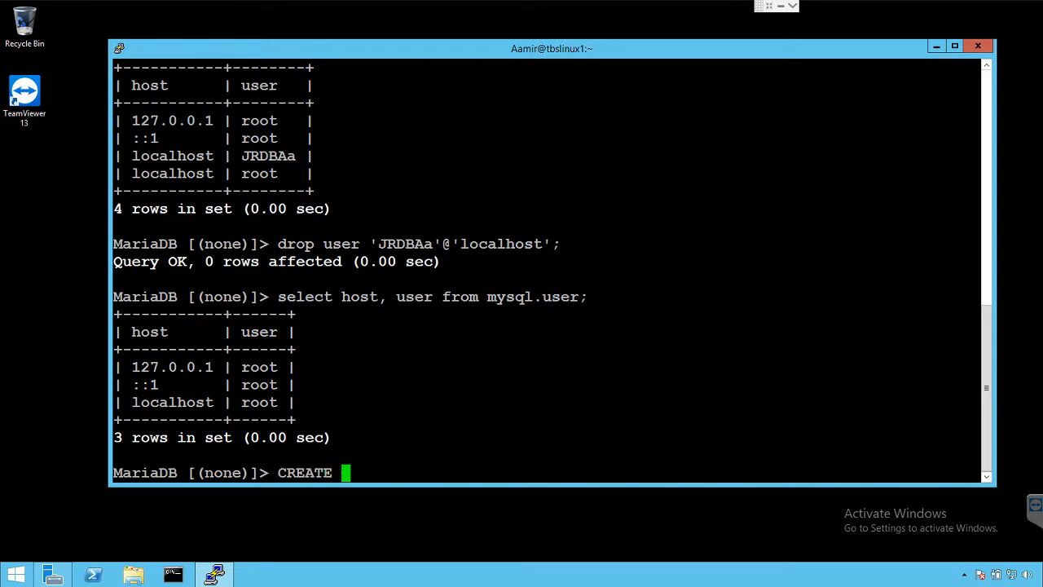
{"action": "type", "text": "USER 'J"}
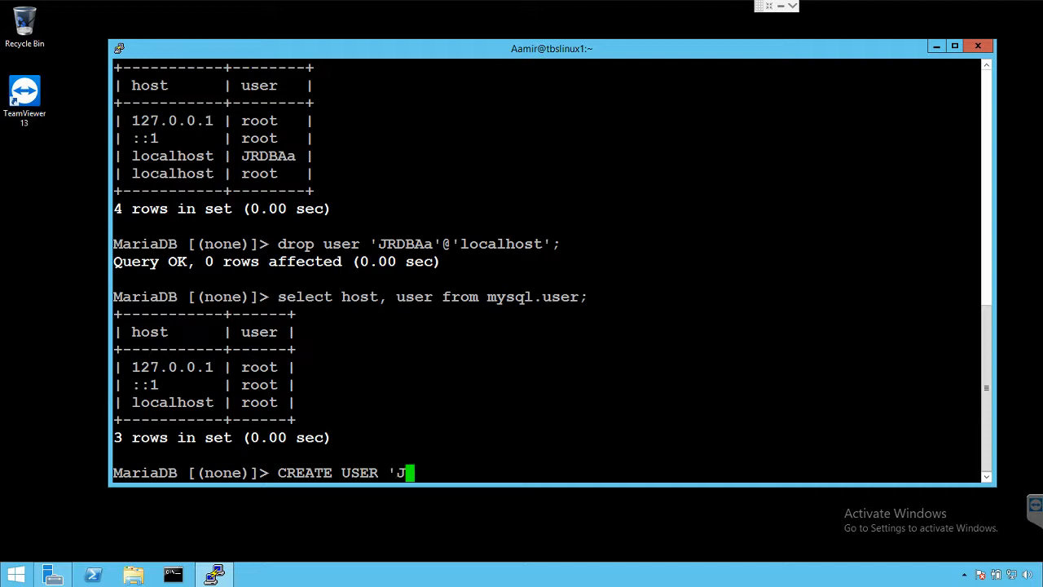
{"action": "type", "text": "RDBA'"}
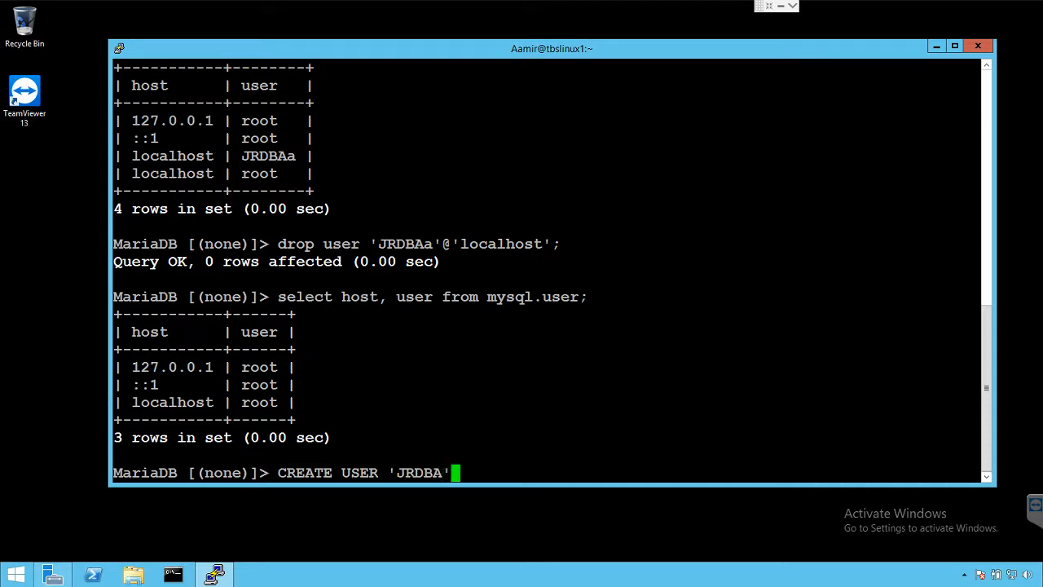
{"action": "type", "text": "@'localh"}
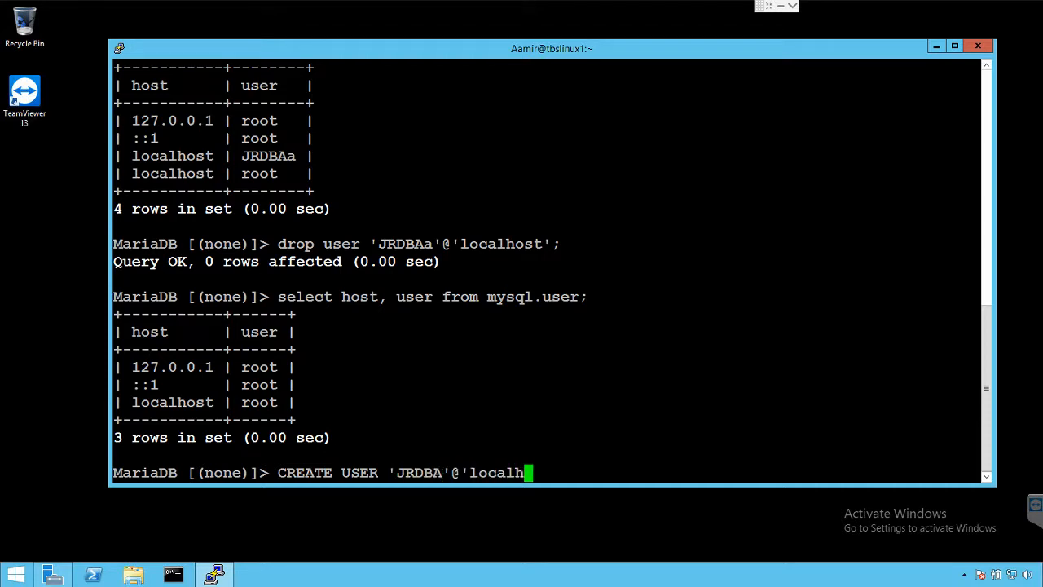
{"action": "type", "text": "ost' identifi"}
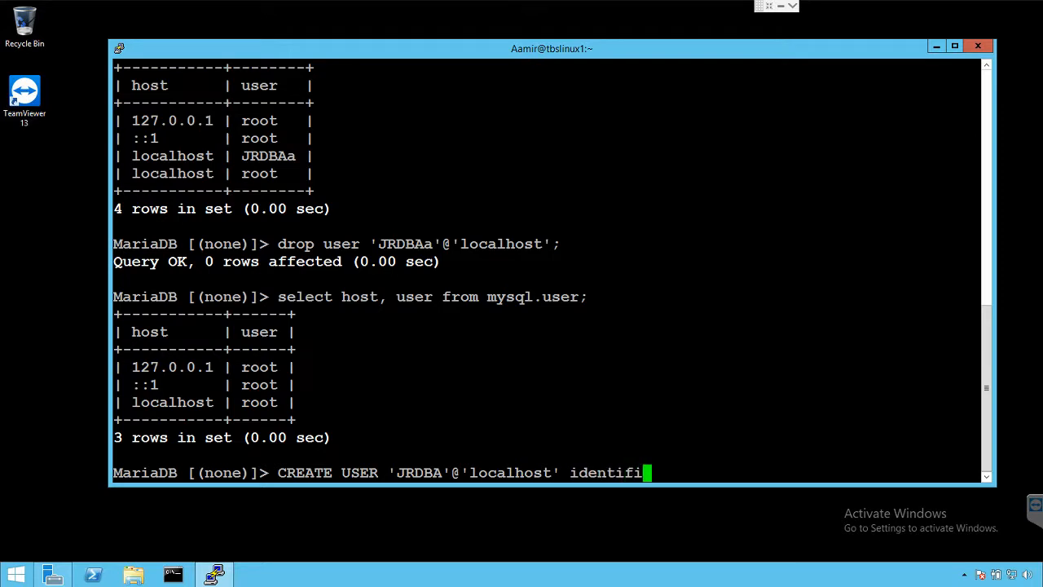
{"action": "type", "text": "ed by "}
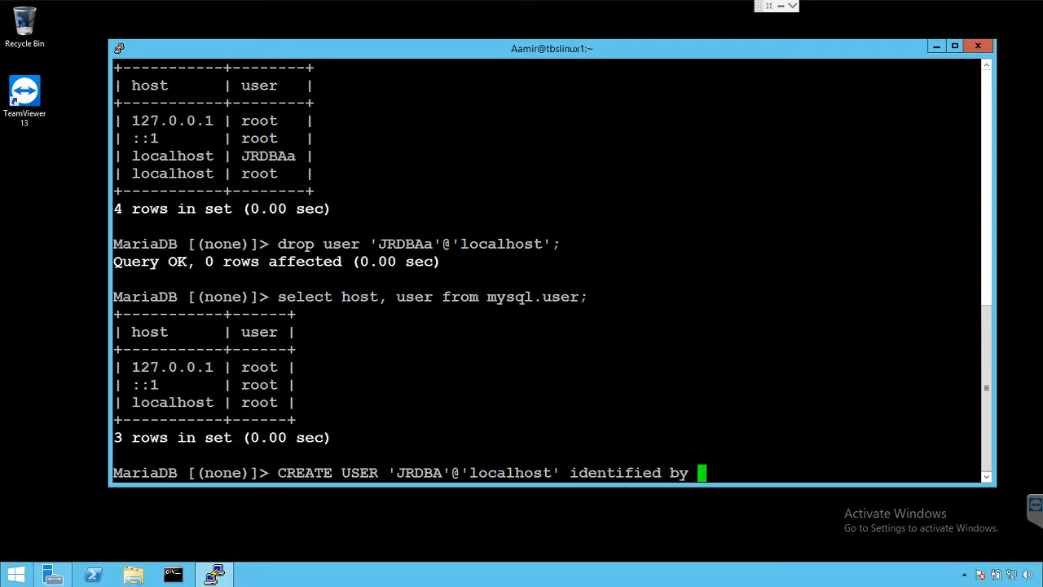
{"action": "type", "text": ";"}
{"action": "key", "text": "Return"}
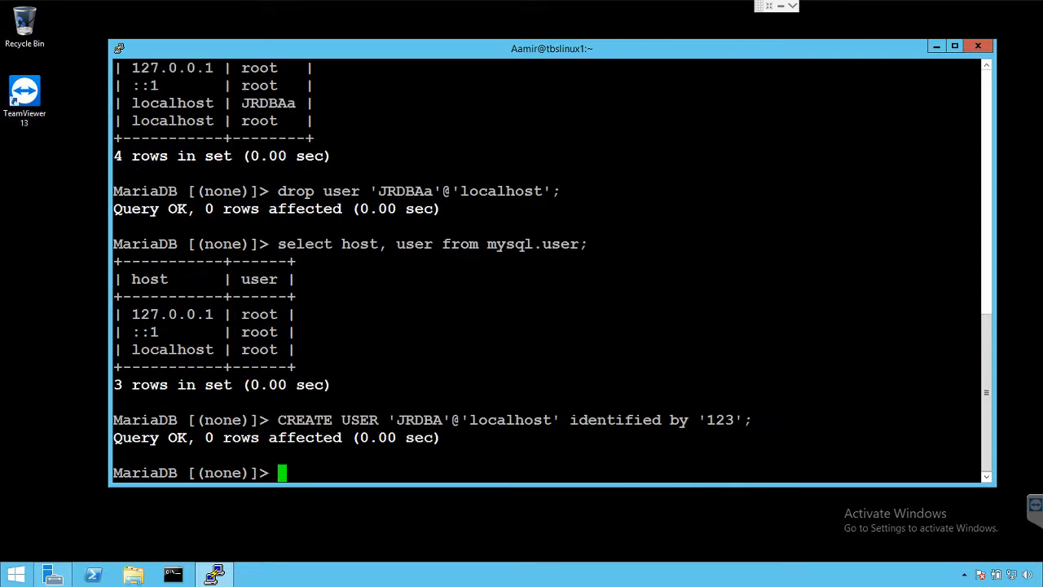
{"action": "key", "text": "Up"}
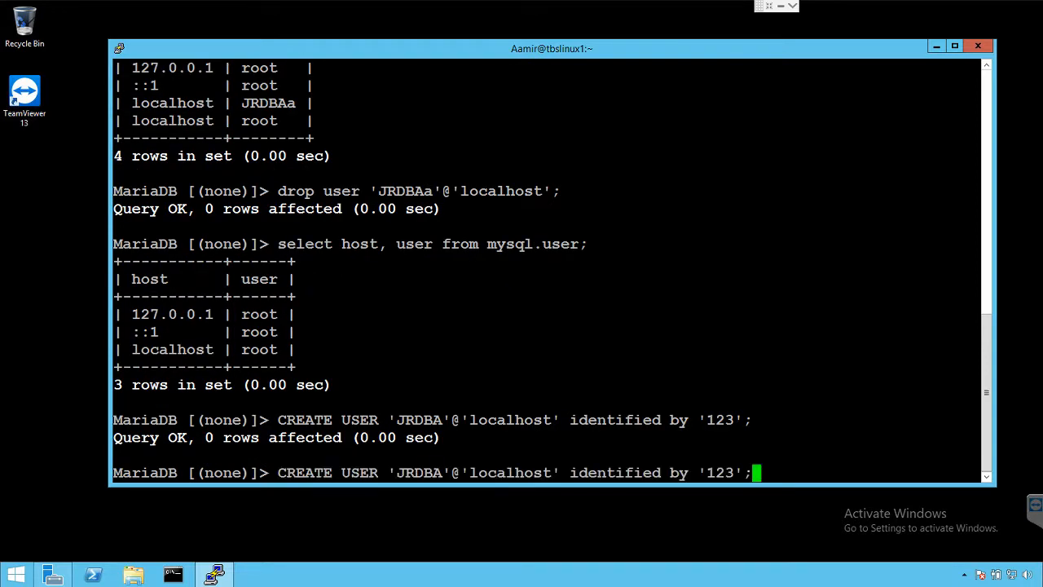
{"action": "key", "text": "Left"}
{"action": "key", "text": "Left"}
{"action": "key", "text": "Left"}
{"action": "key", "text": "Left"}
{"action": "key", "text": "Left"}
{"action": "key", "text": "Left"}
{"action": "key", "text": "Left"}
{"action": "key", "text": "Left"}
{"action": "key", "text": "Left"}
{"action": "key", "text": "Left"}
{"action": "key", "text": "Left"}
{"action": "key", "text": "Left"}
{"action": "key", "text": "Left"}
{"action": "key", "text": "Left"}
{"action": "key", "text": "Left"}
{"action": "key", "text": "Left"}
{"action": "key", "text": "Left"}
{"action": "key", "text": "Left"}
{"action": "key", "text": "Left"}
{"action": "key", "text": "Left"}
{"action": "key", "text": "Left"}
{"action": "key", "text": "Left"}
{"action": "key", "text": "Left"}
{"action": "key", "text": "Left"}
{"action": "key", "text": "Left"}
{"action": "key", "text": "Delete"}
{"action": "key", "text": "Delete"}
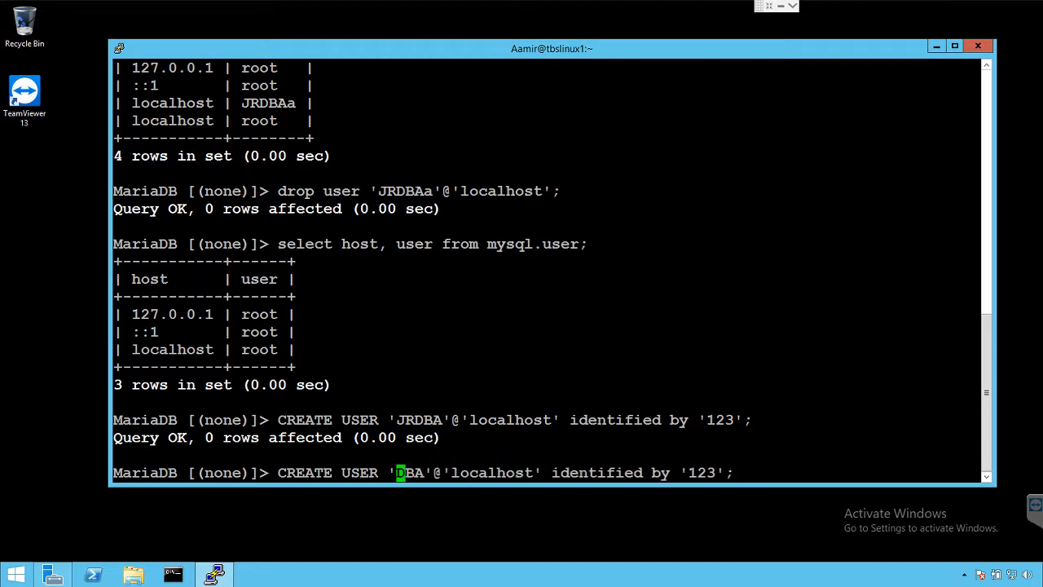
{"action": "key", "text": "Delete"}
{"action": "key", "text": "Delete"}
{"action": "key", "text": "Delete"}
{"action": "type", "text": "T"}
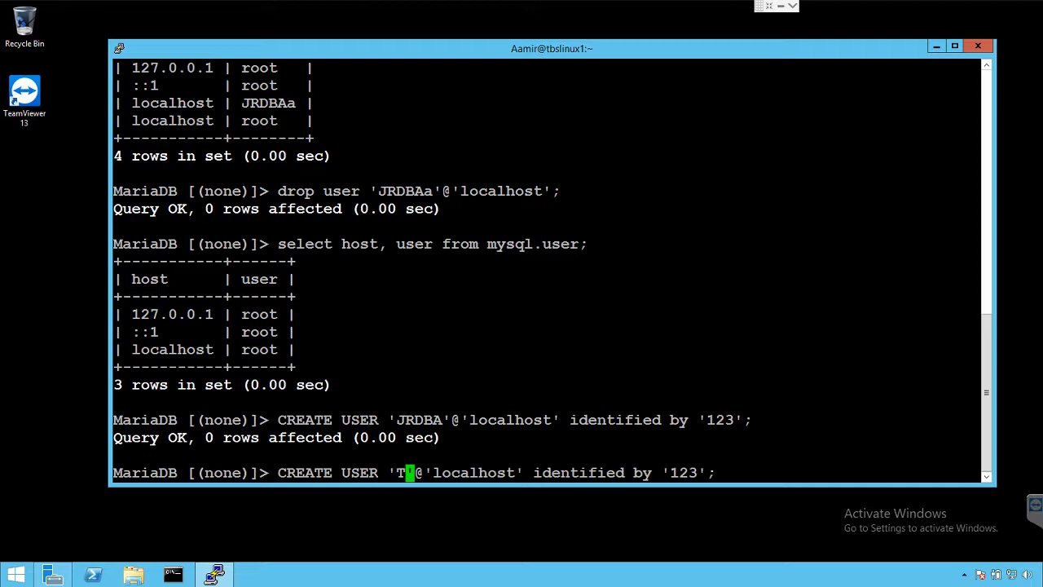
{"action": "type", "text": "B"}
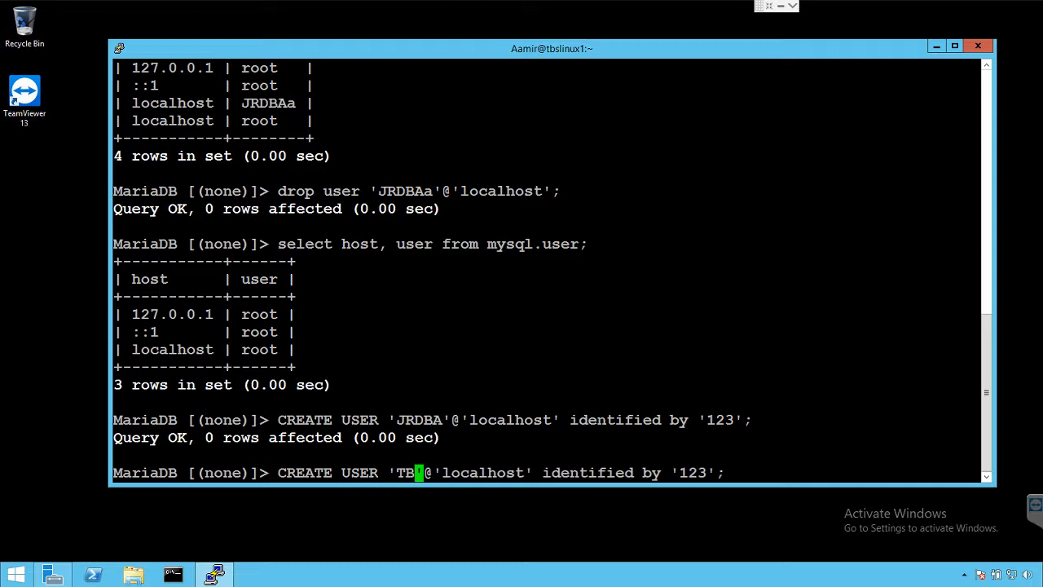
{"action": "key", "text": "Return"}
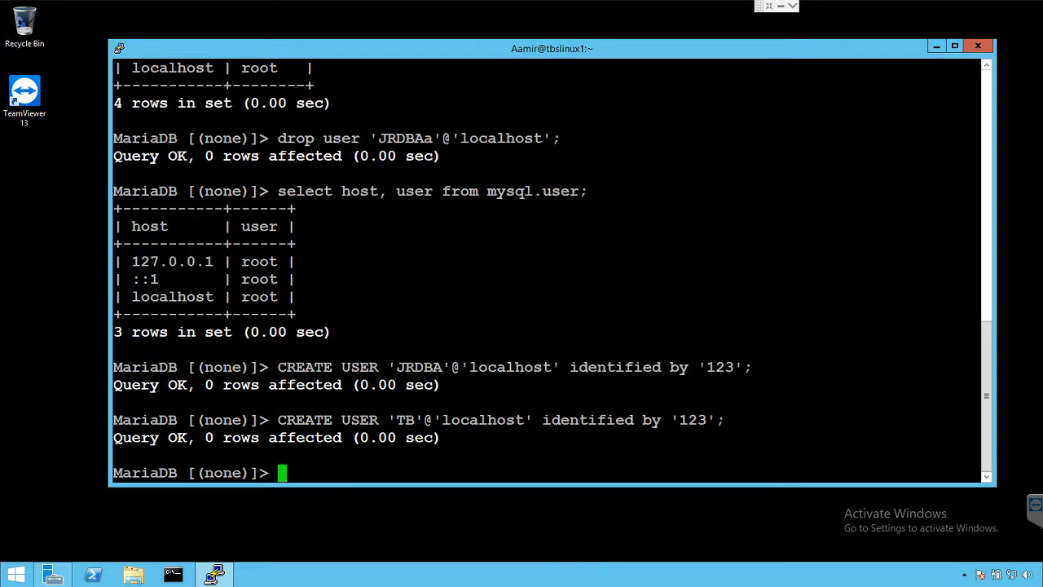
{"action": "type", "text": "G"}
{"action": "type", "text": "RANT"}
Step: List all databases on the server with SHOW DATABASES
{"action": "key", "text": "BackSpace"}
{"action": "key", "text": "BackSpace"}
{"action": "key", "text": "BackSpace"}
{"action": "key", "text": "BackSpace"}
{"action": "key", "text": "BackSpace"}
{"action": "type", "text": "show l"}
{"action": "key", "text": "BackSpace"}
{"action": "type", "text": "datab"}
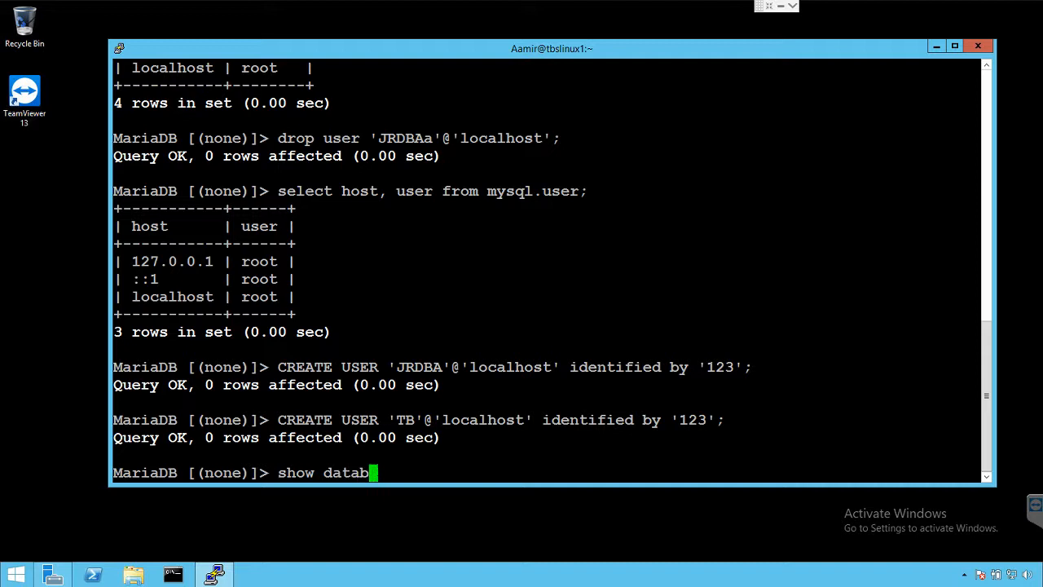
{"action": "type", "text": "ases;"}
{"action": "key", "text": "Return"}
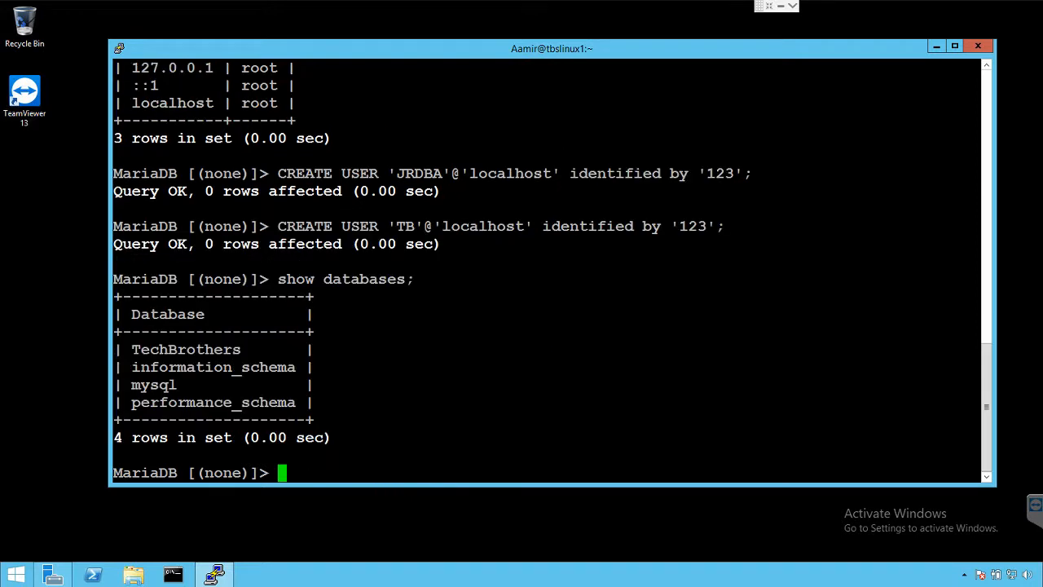
{"action": "type", "text": "GRANT Sele"}
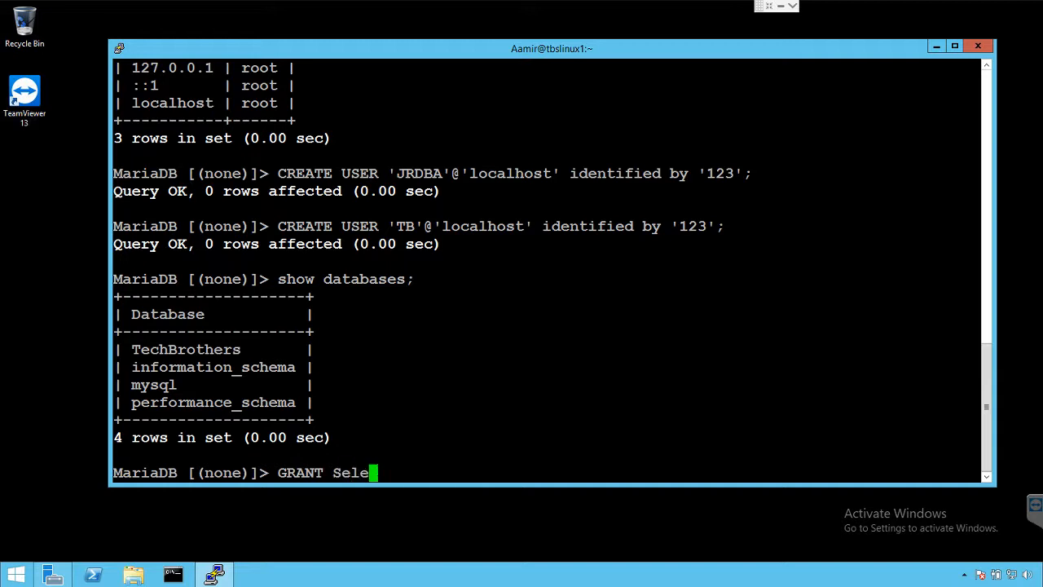
{"action": "type", "text": "ct t"}
{"action": "key", "text": "BackSpace"}
{"action": "type", "text": "on TechBrother"}
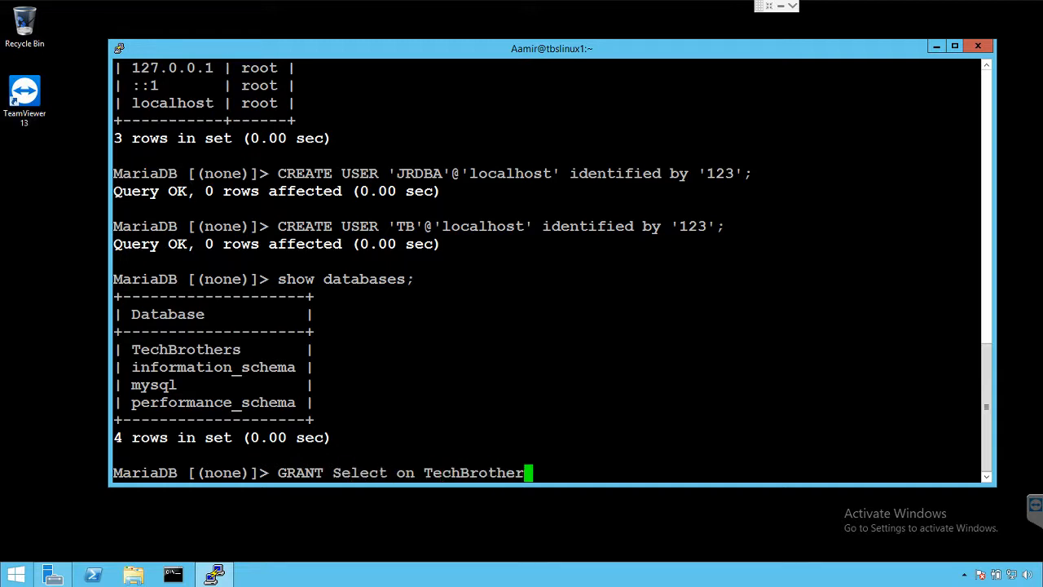
{"action": "type", "text": "s.* to "}
{"action": "type", "text": "'JRDBA"}
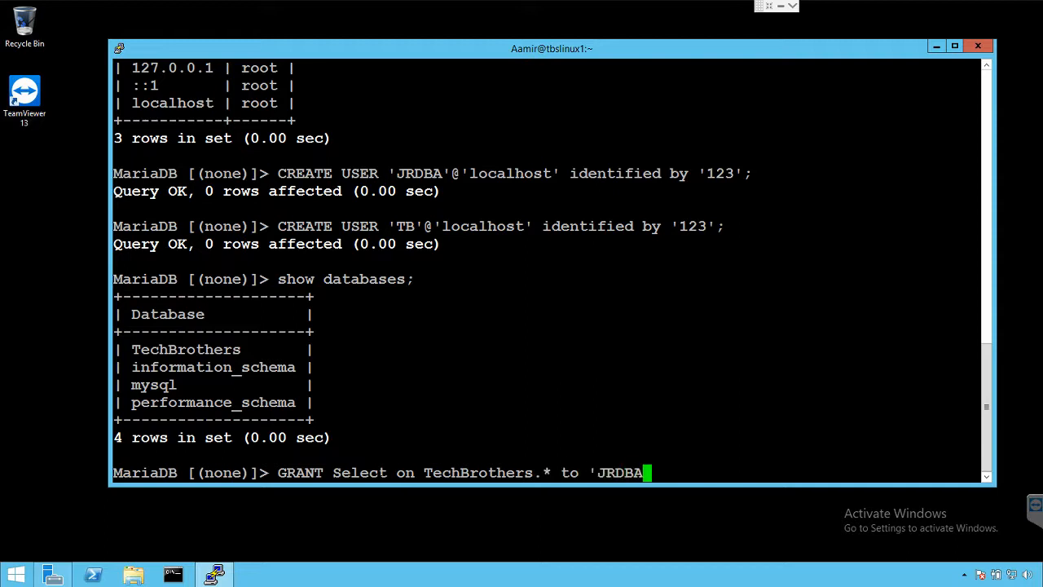
{"action": "type", "text": "'@'loc"}
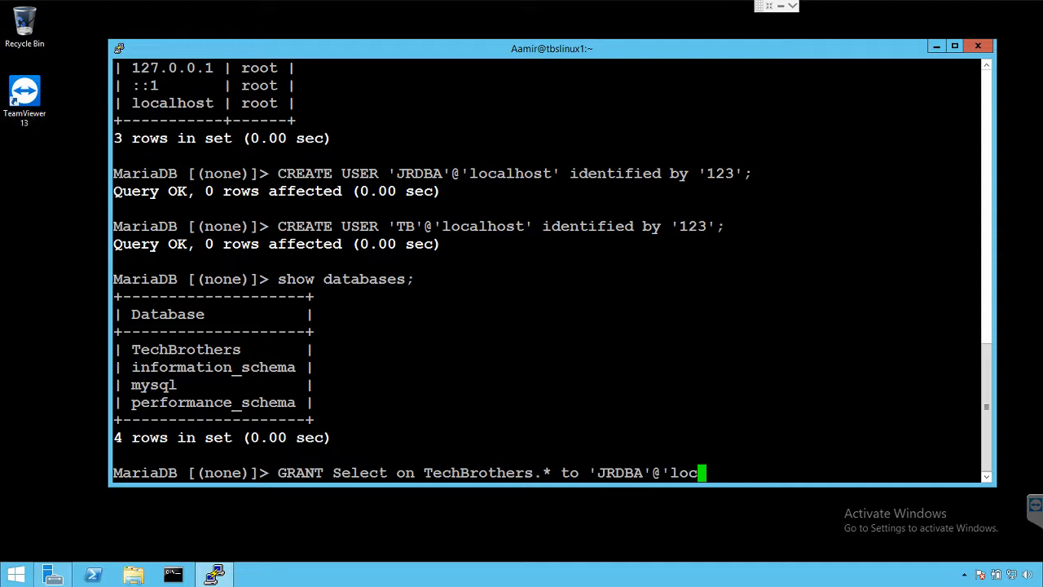
{"action": "type", "text": "alhost'"}
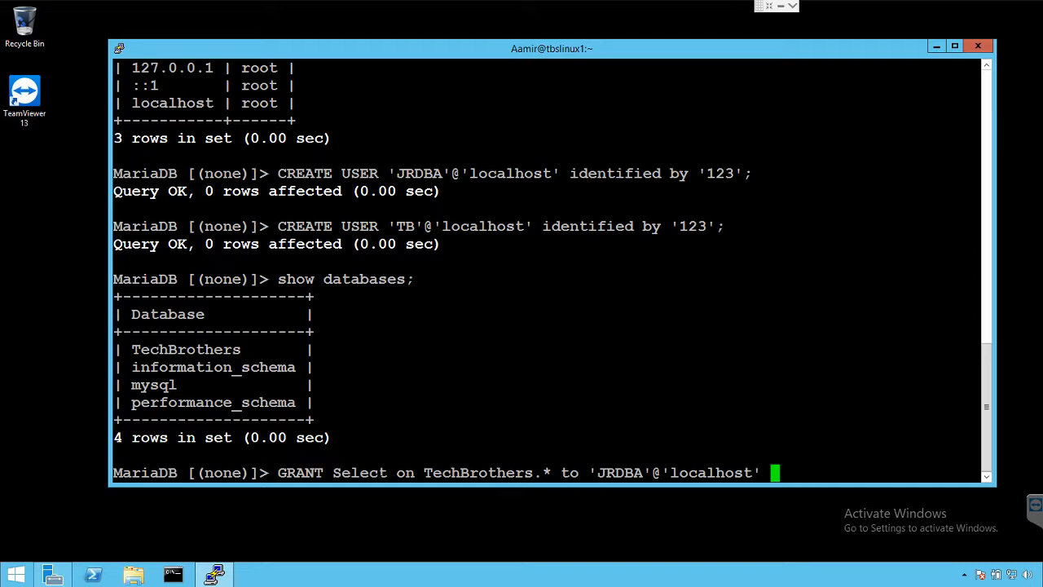
{"action": "type", "text": "W"}
{"action": "type", "text": "oit"}
Step: Grant SELECT on TechBrothers.* to 'JRDBA'@'localhost' WITH GRANT OPTION
{"action": "key", "text": "BackSpace"}
{"action": "key", "text": "BackSpace"}
{"action": "key", "text": "BackSpace"}
{"action": "type", "text": "ith "}
{"action": "type", "text": "GRANT "}
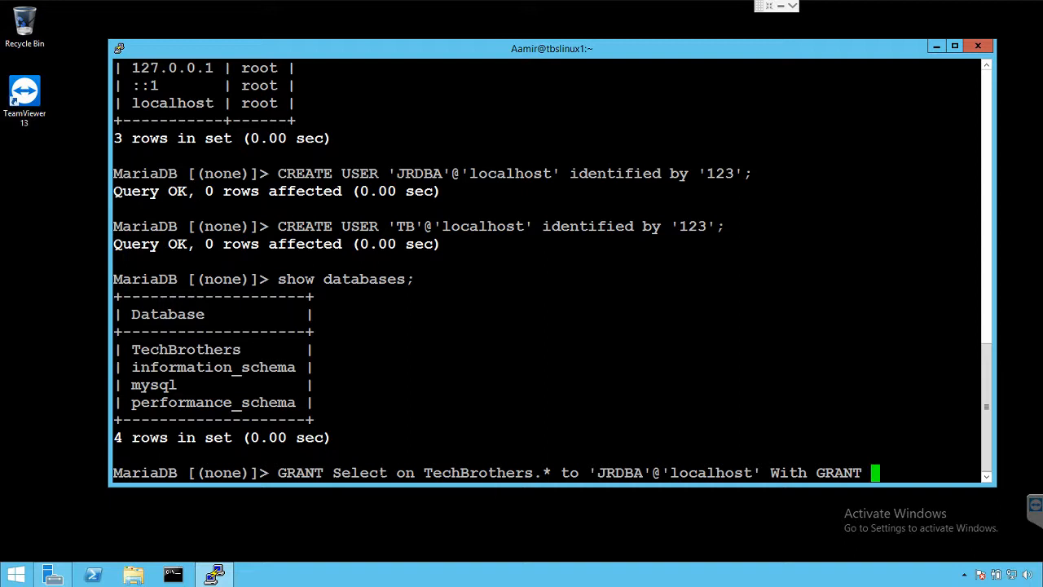
{"action": "type", "text": "OpT"}
{"action": "key", "text": "BackSpace"}
{"action": "key", "text": "BackSpace"}
{"action": "type", "text": "PTION"}
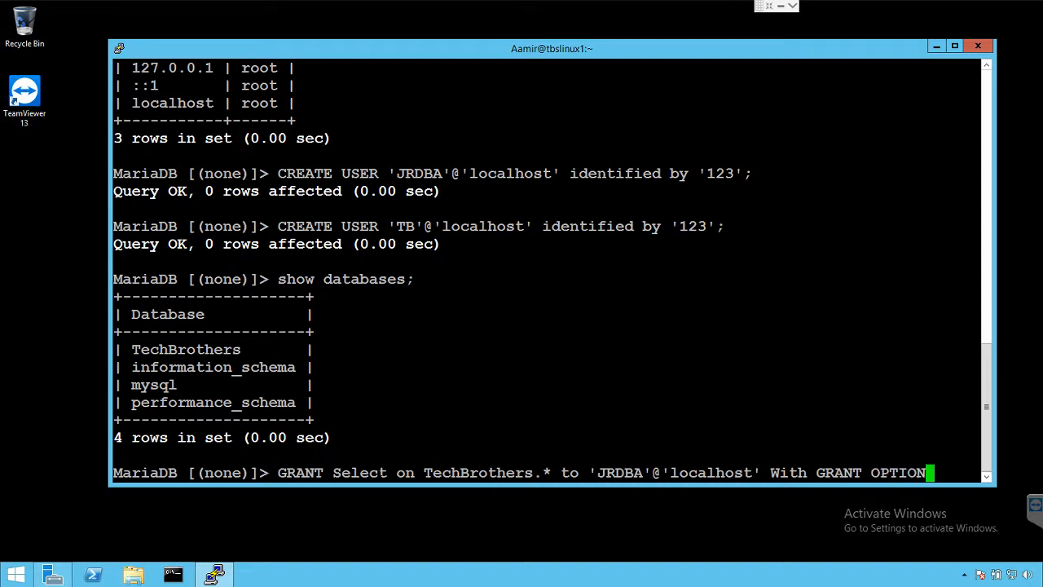
{"action": "type", "text": ";"}
{"action": "left_click_drag", "start_coordinate": [551, 473], "coordinate": [516, 473]}
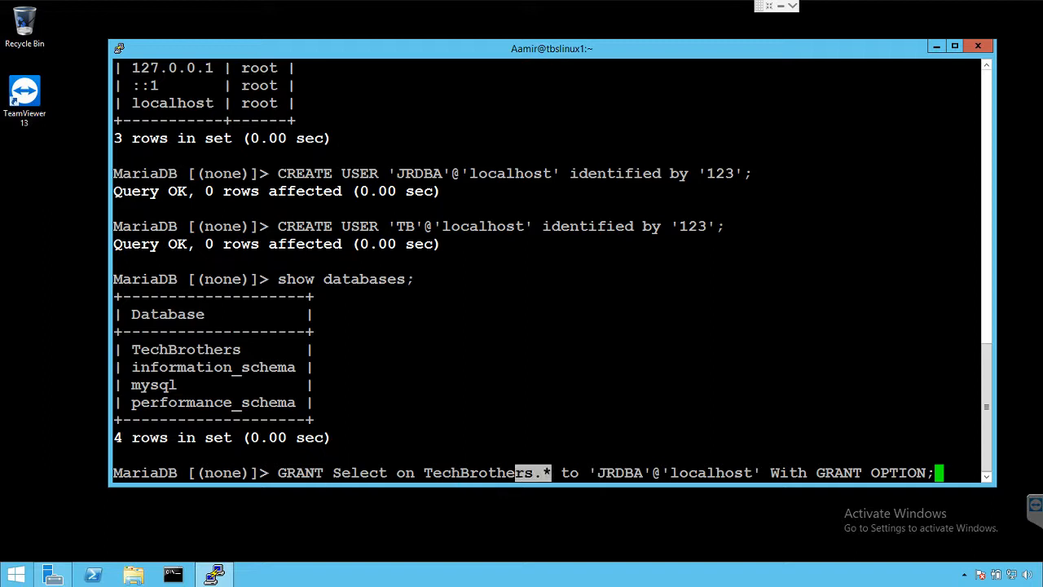
{"action": "left_click", "coordinate": [533, 473]}
{"action": "key", "text": "Return"}
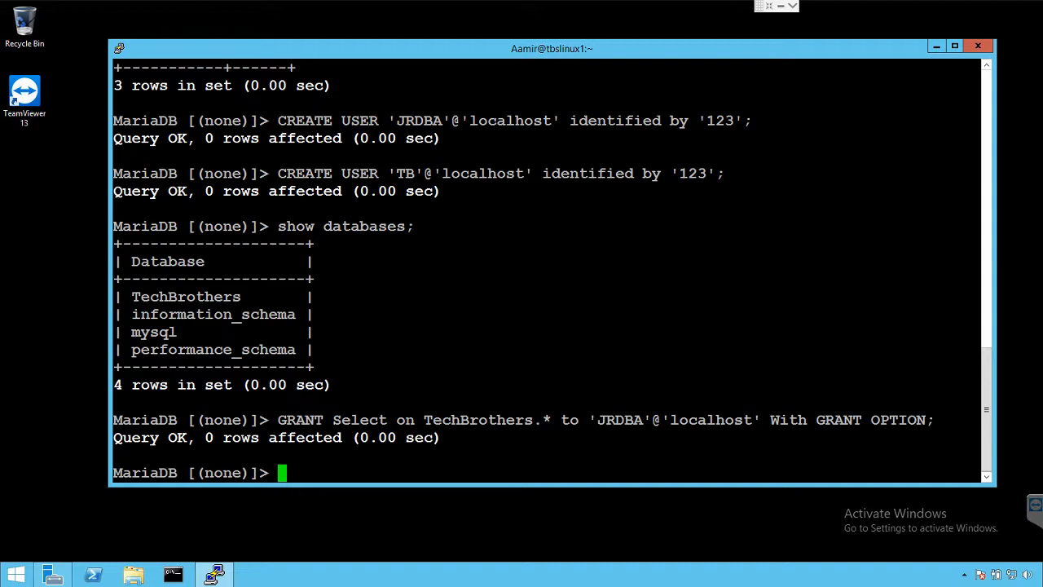
{"action": "type", "text": "exit"}
Step: Exit MariaDB and log in as JRDBA, retrying after one denied attempt
{"action": "key", "text": "Return"}
{"action": "type", "text": "mysql"}
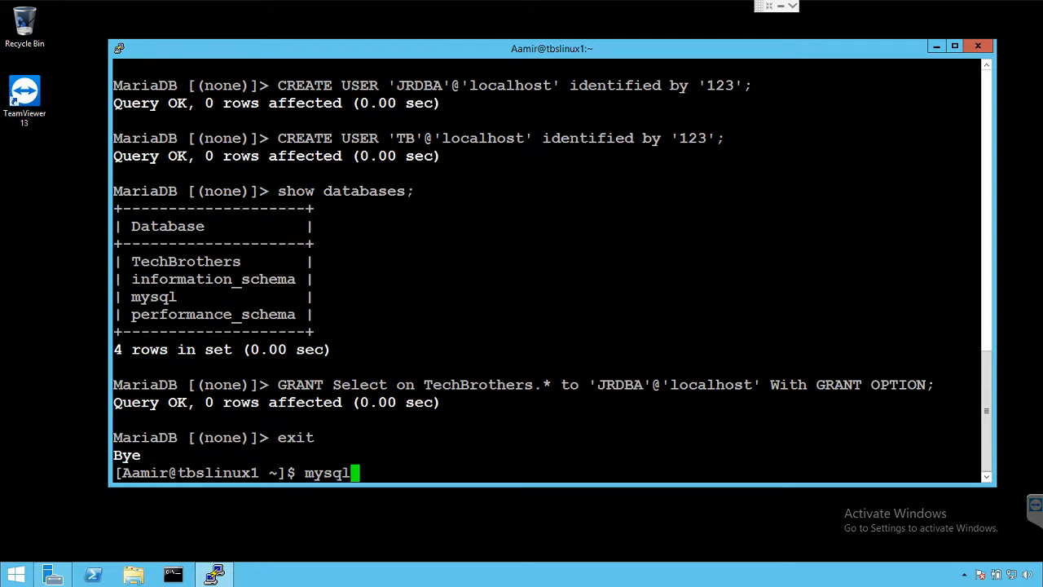
{"action": "type", "text": " -u "}
{"action": "type", "text": "JRDBA "}
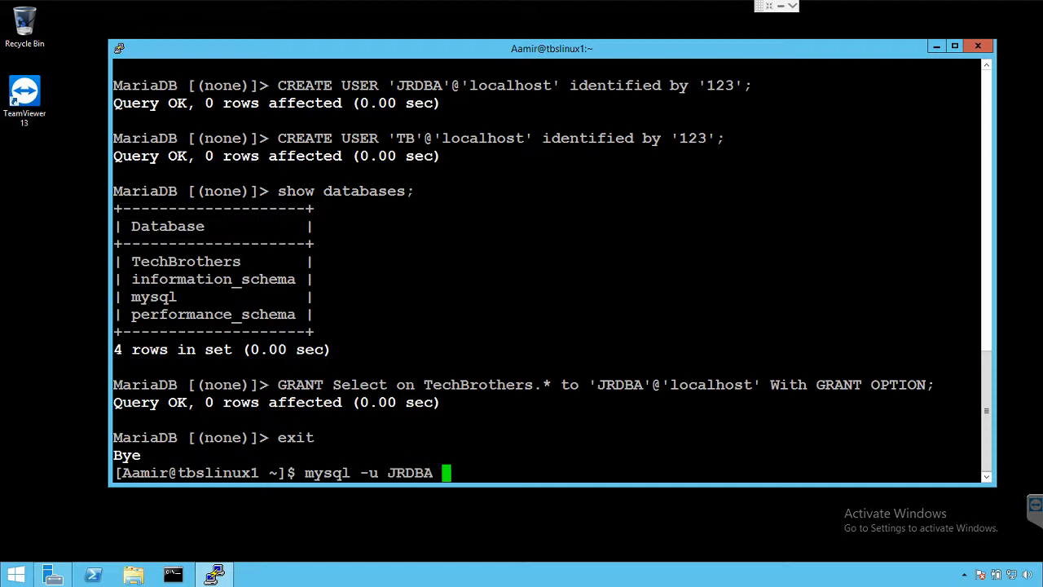
{"action": "type", "text": "-p"}
{"action": "key", "text": "Return"}
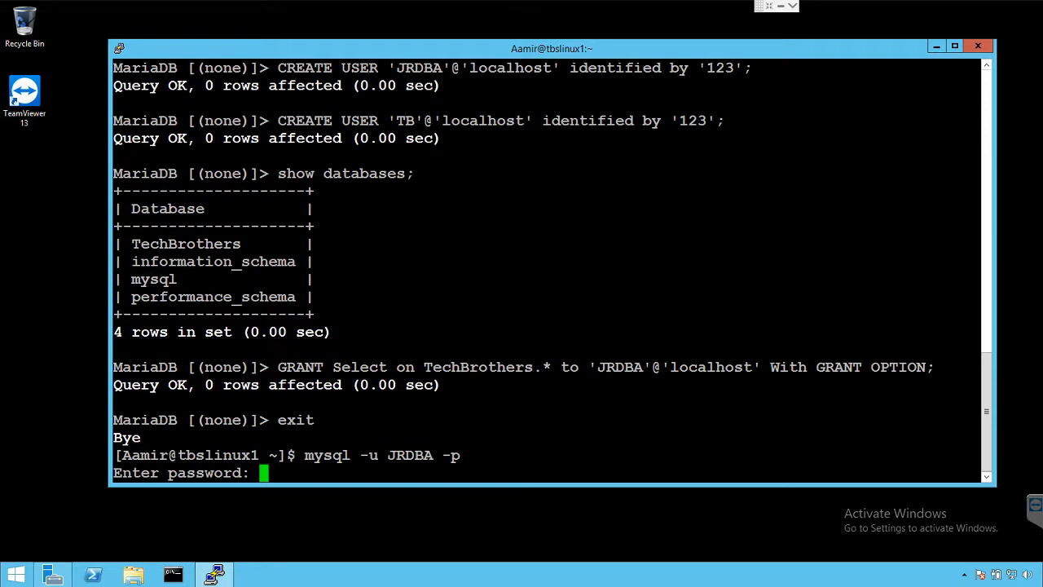
{"action": "key", "text": "Return"}
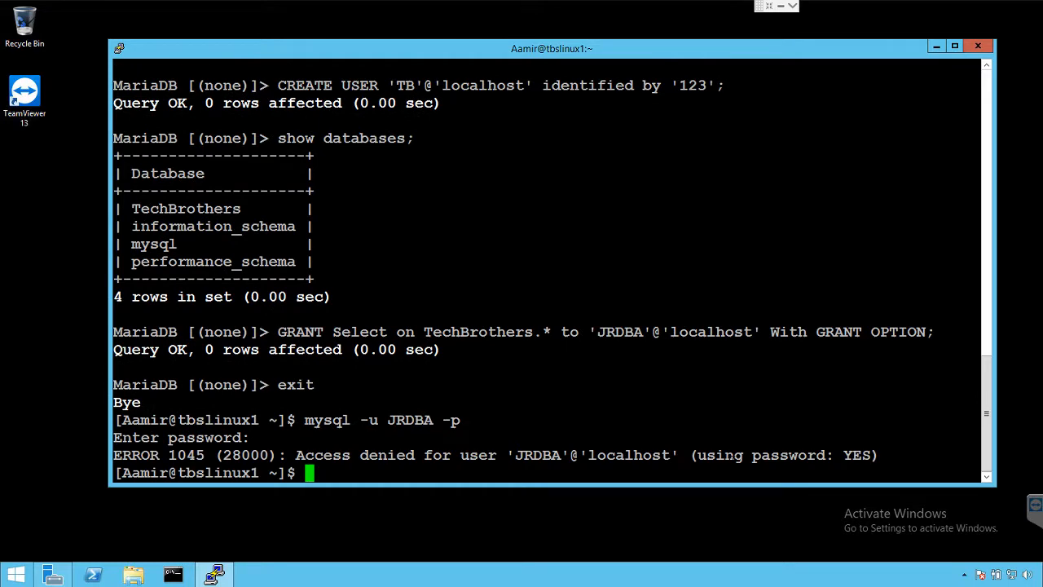
{"action": "key", "text": "Up"}
{"action": "key", "text": "Return"}
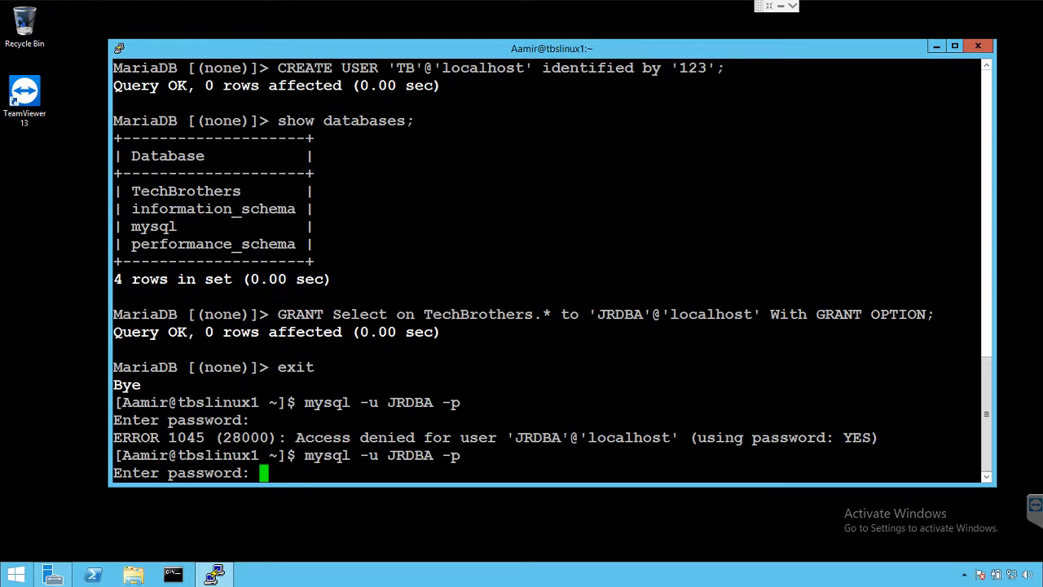
{"action": "key", "text": "Return"}
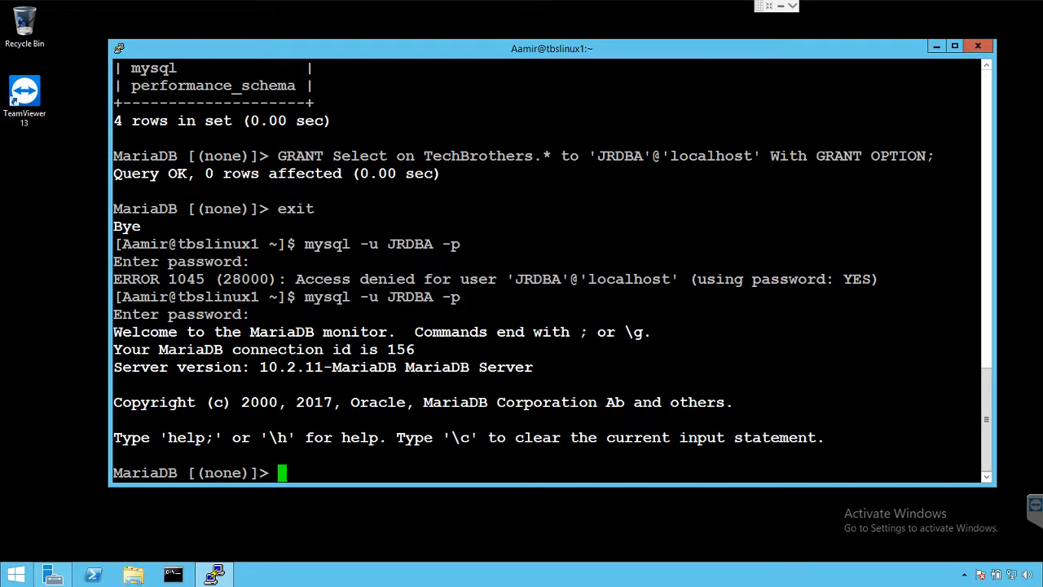
{"action": "type", "text": "show tab"}
Step: List the databases JRDBA can see: TechBrothers and information_schema
{"action": "key", "text": "BackSpace"}
{"action": "key", "text": "BackSpace"}
{"action": "key", "text": "BackSpace"}
{"action": "type", "text": "databases"}
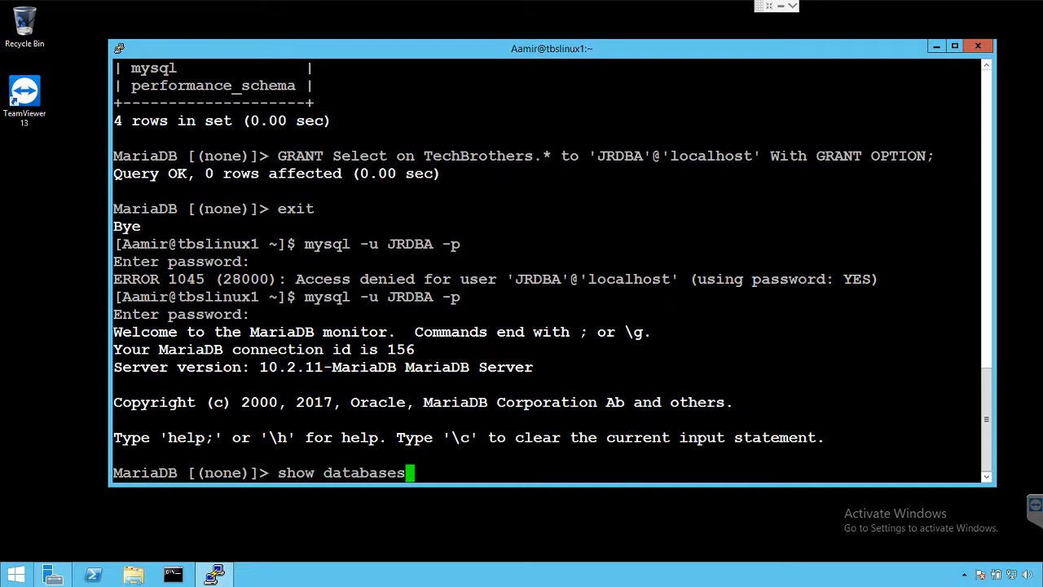
{"action": "type", "text": ";"}
{"action": "key", "text": "Return"}
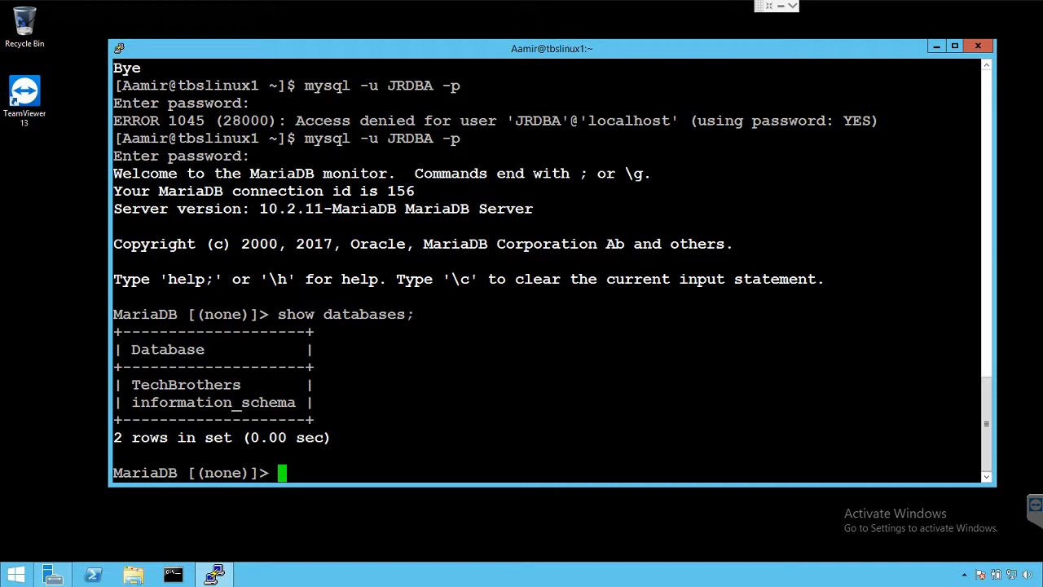
{"action": "type", "text": "use te"}
Step: Switch to TechBrothers, list its tables and select all rows from employee
{"action": "key", "text": "BackSpace"}
{"action": "key", "text": "BackSpace"}
{"action": "type", "text": "TechBrothers"}
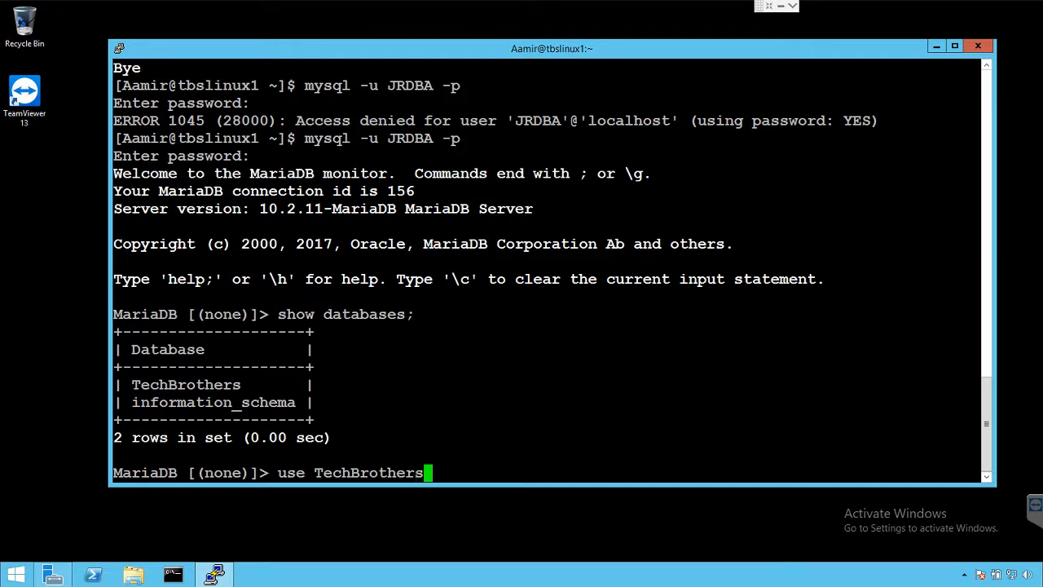
{"action": "type", "text": ";"}
{"action": "key", "text": "Return"}
{"action": "type", "text": "show tables"}
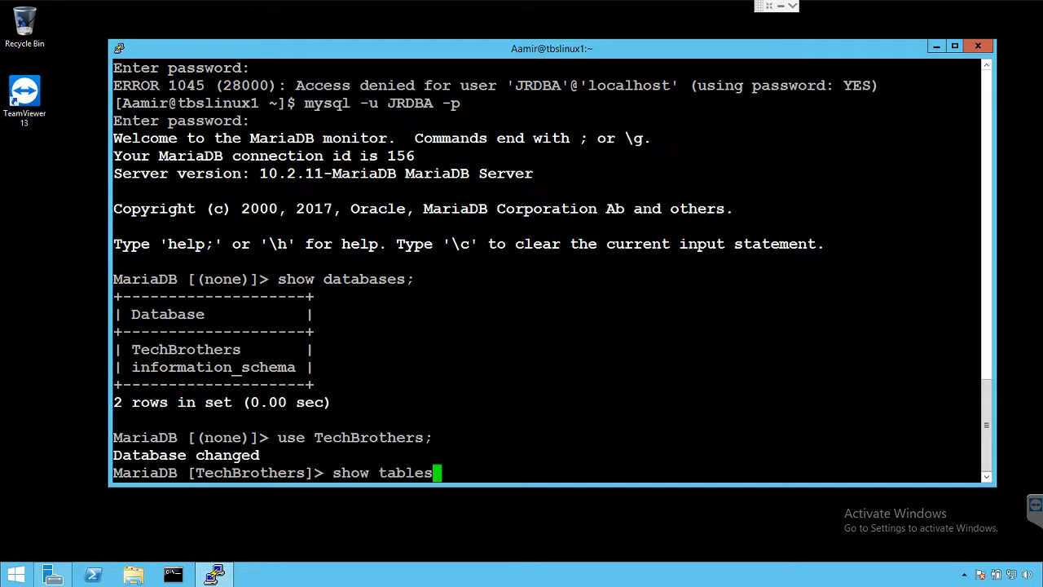
{"action": "type", "text": ";"}
{"action": "key", "text": "Return"}
{"action": "type", "text": "selc"}
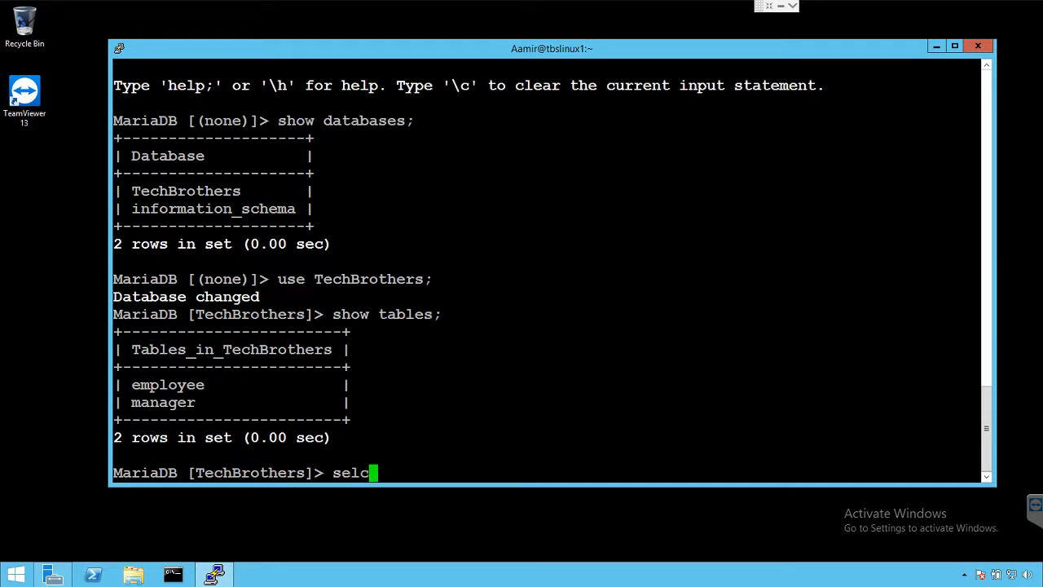
{"action": "type", "text": "t * f"}
{"action": "key", "text": "BackSpace"}
{"action": "key", "text": "BackSpace"}
{"action": "key", "text": "BackSpace"}
{"action": "key", "text": "BackSpace"}
{"action": "key", "text": "BackSpace"}
{"action": "key", "text": "BackSpace"}
{"action": "type", "text": "ect * "}
{"action": "type", "text": "From employee"}
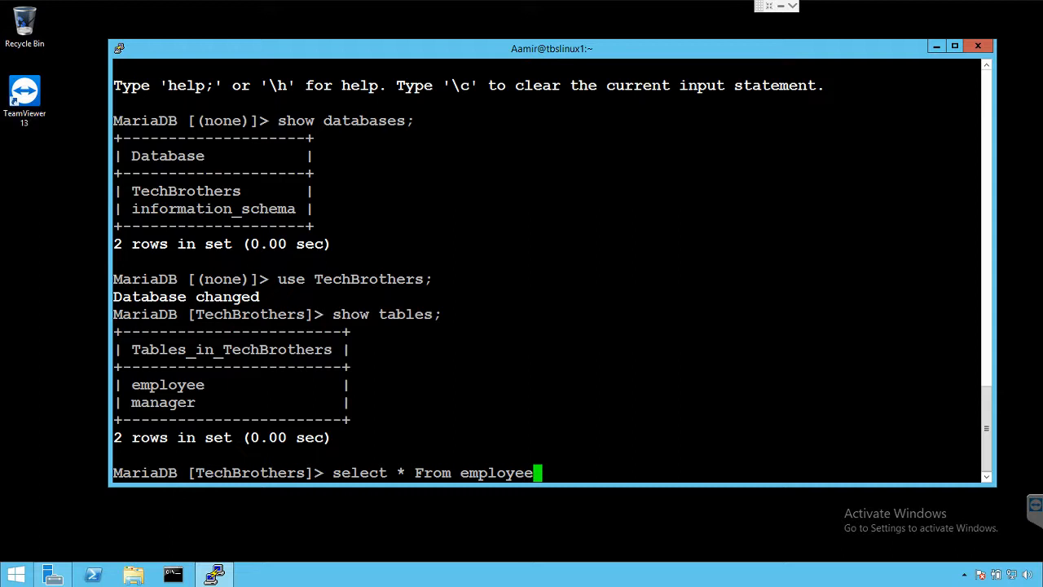
{"action": "type", "text": ";"}
{"action": "key", "text": "Return"}
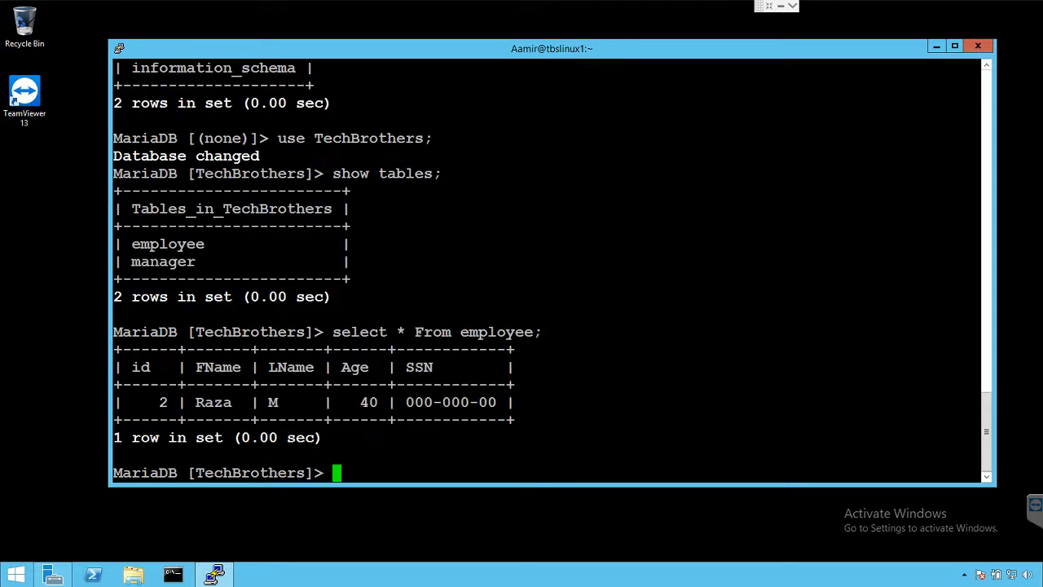
{"action": "type", "text": "sle"}
{"action": "type", "text": "c"}
Step: Confirm current_user is JRDBA@localhost, highlighting the result
{"action": "key", "text": "BackSpace"}
{"action": "key", "text": "BackSpace"}
{"action": "key", "text": "BackSpace"}
{"action": "type", "text": "elect c"}
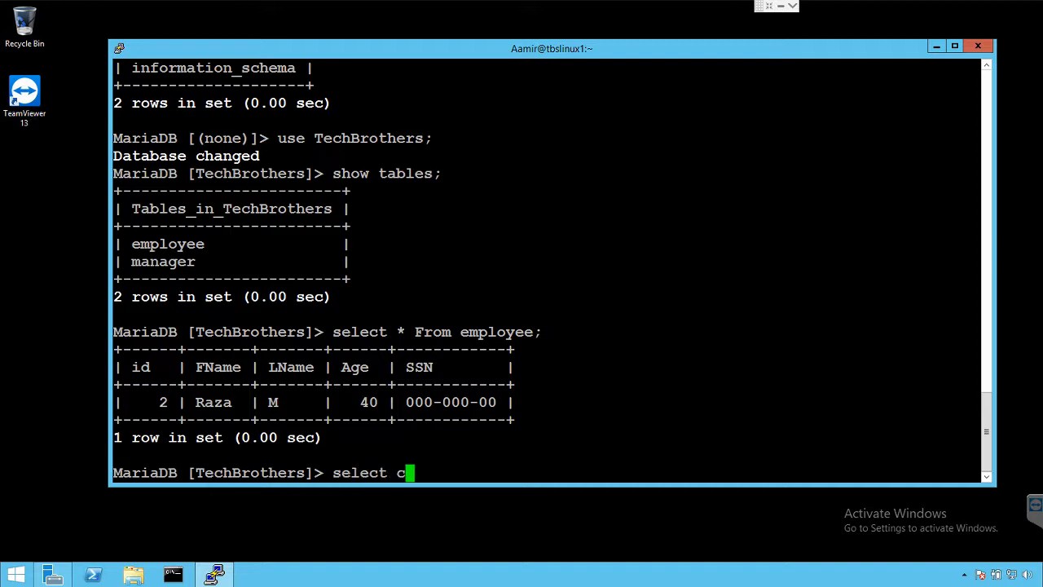
{"action": "type", "text": "urrent_user"}
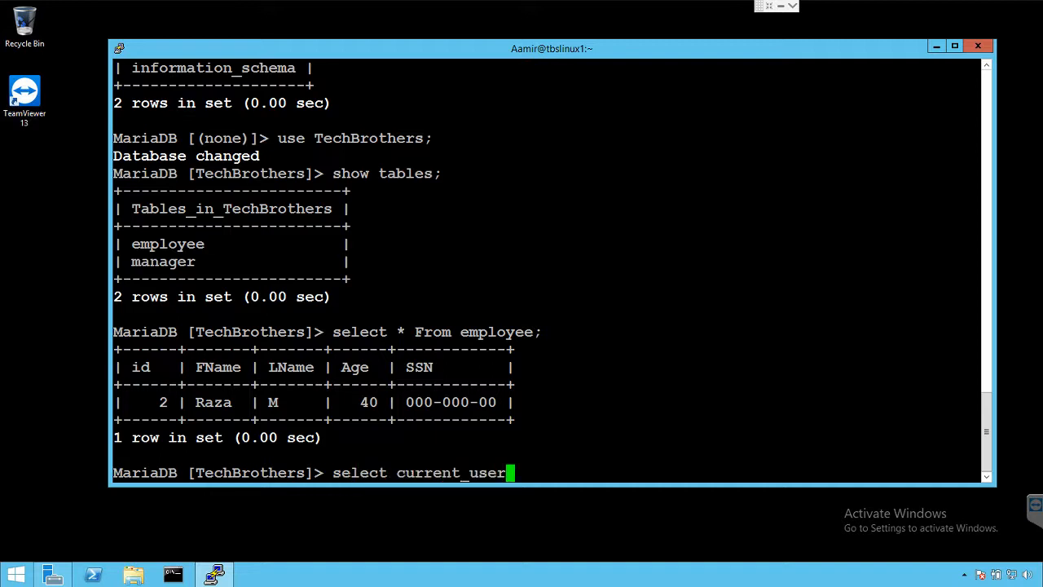
{"action": "type", "text": ";"}
{"action": "key", "text": "Return"}
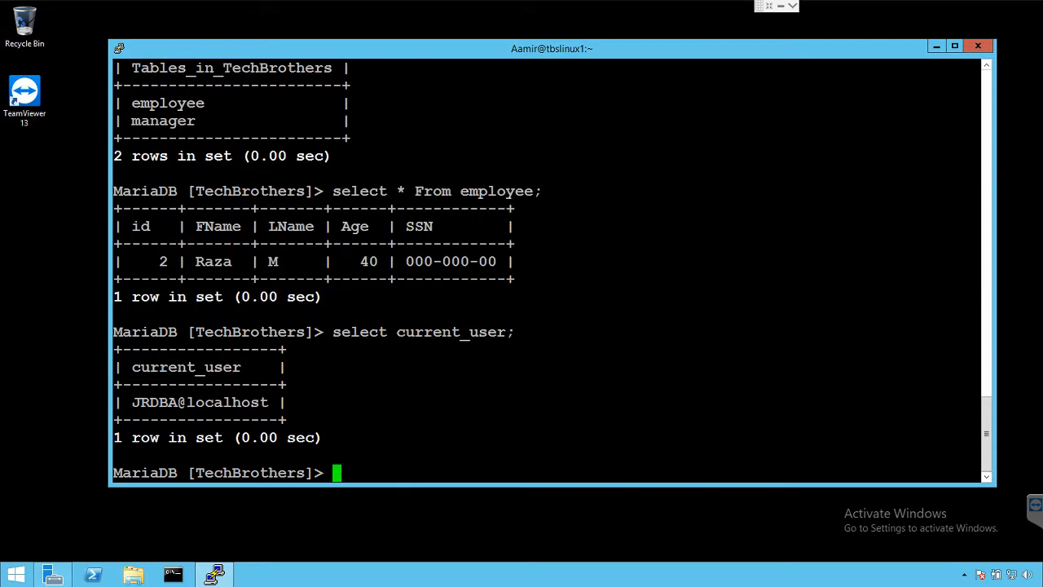
{"action": "left_click_drag", "start_coordinate": [285, 402], "coordinate": [122, 402]}
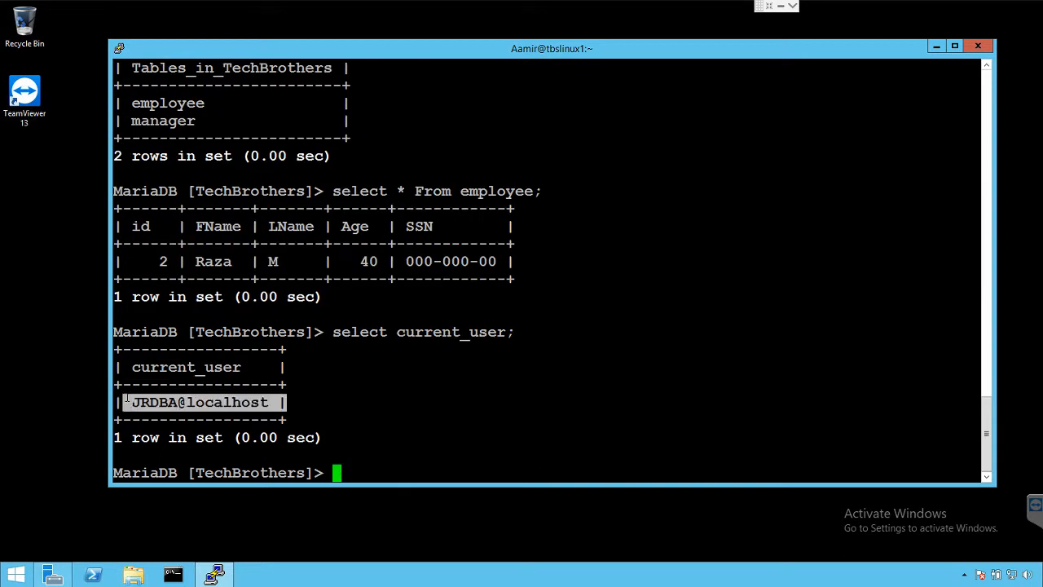
{"action": "left_click", "coordinate": [122, 402]}
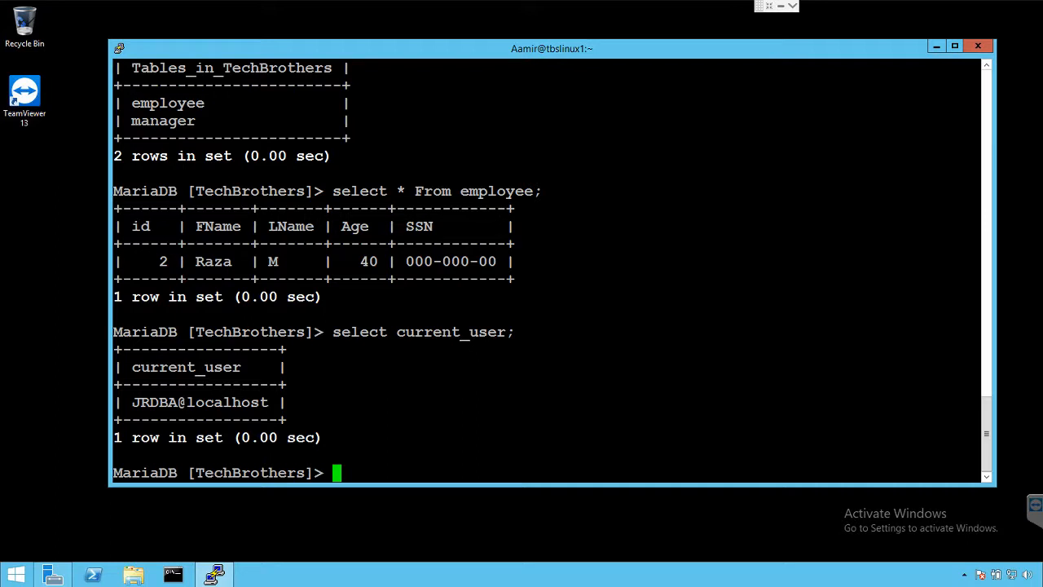
{"action": "type", "text": "exit"}
Step: Exit, log in as TB with mysql -u TB -p, and list databases showing only information_schema
{"action": "key", "text": "Return"}
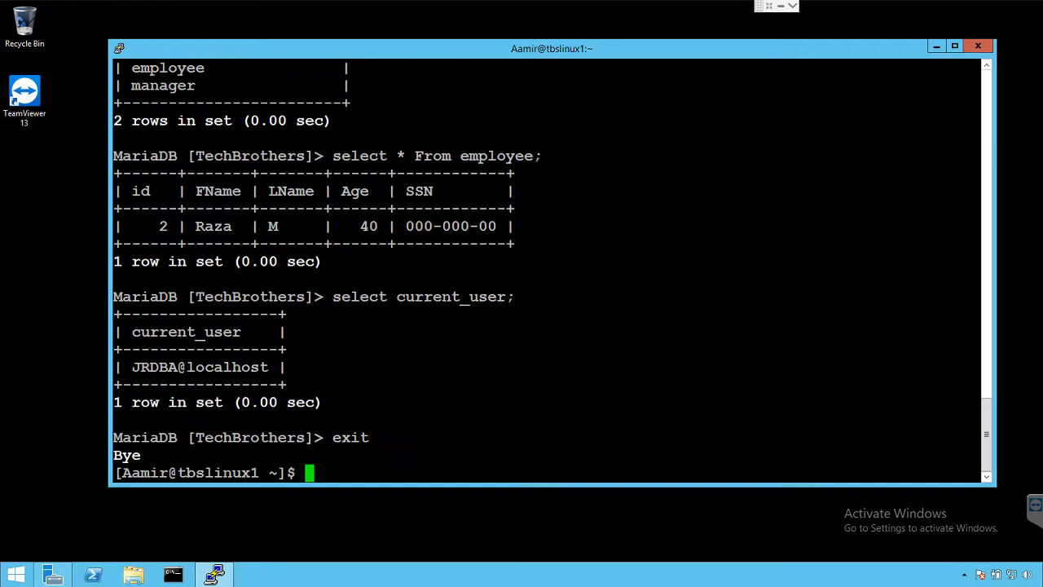
{"action": "type", "text": "mysql -"}
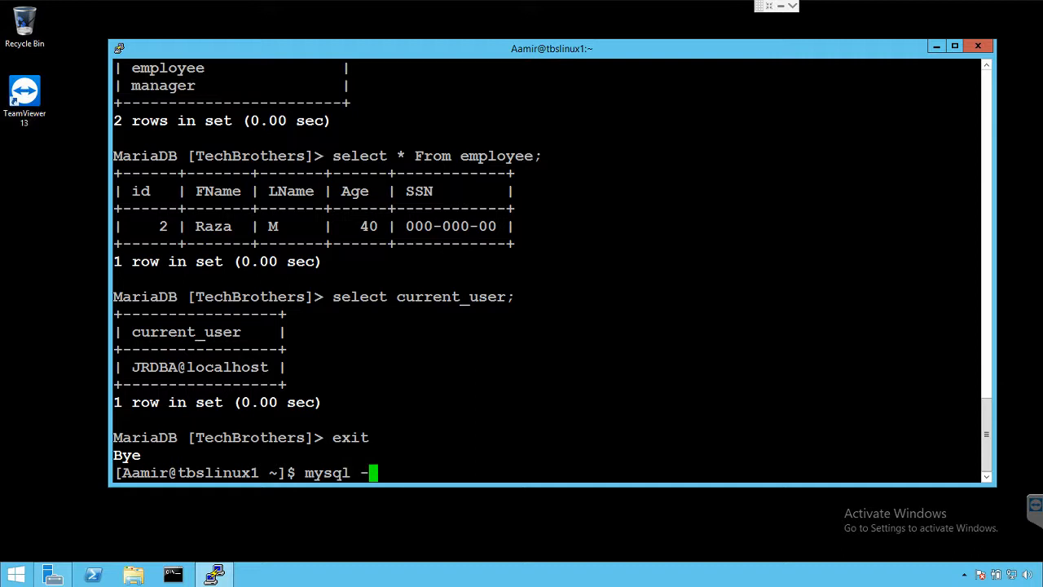
{"action": "type", "text": "u TB"}
{"action": "type", "text": " -p"}
{"action": "key", "text": "Return"}
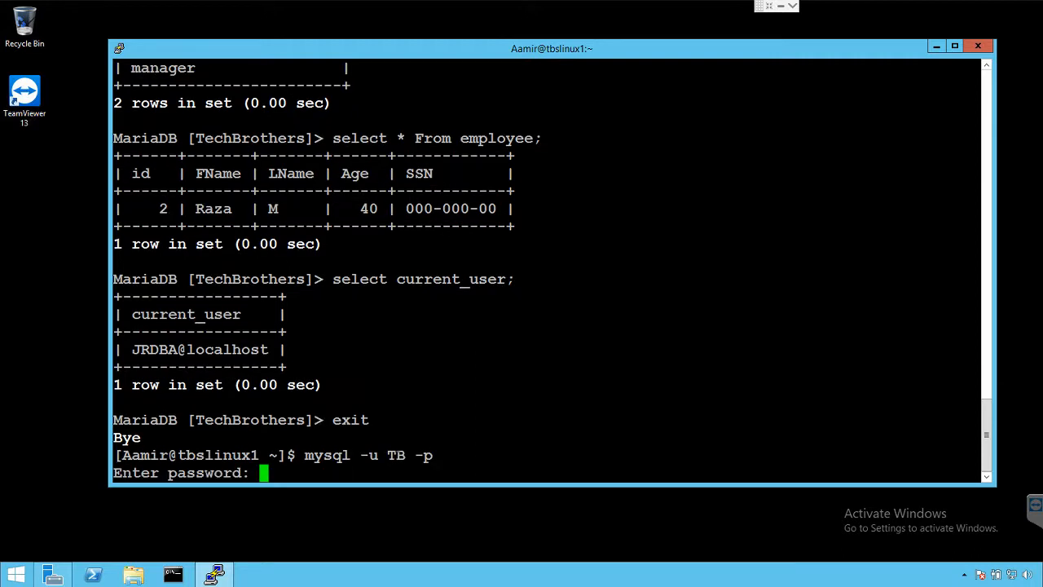
{"action": "key", "text": "Return"}
{"action": "type", "text": "show "}
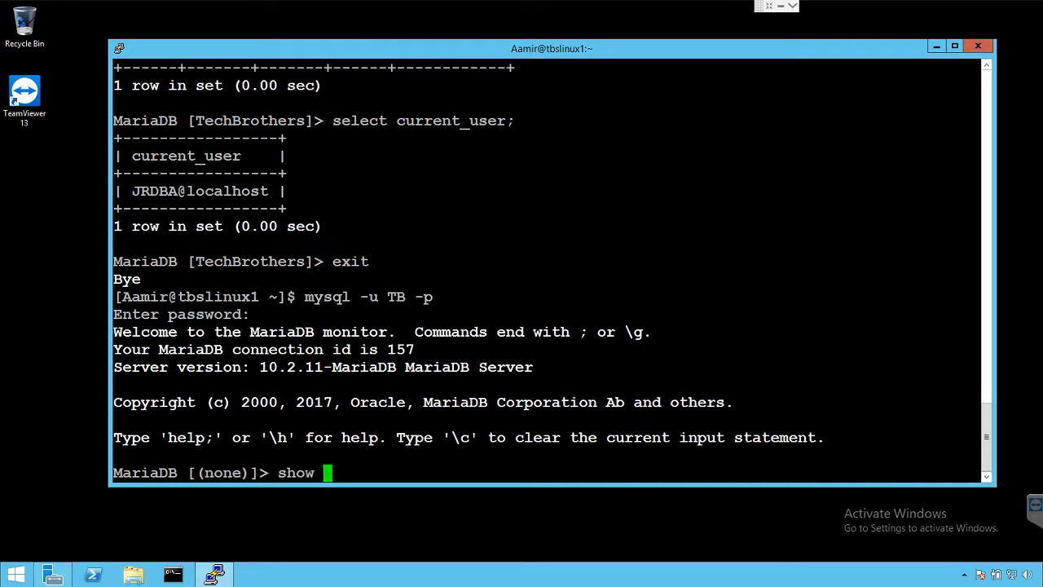
{"action": "type", "text": "databases;"}
{"action": "key", "text": "Return"}
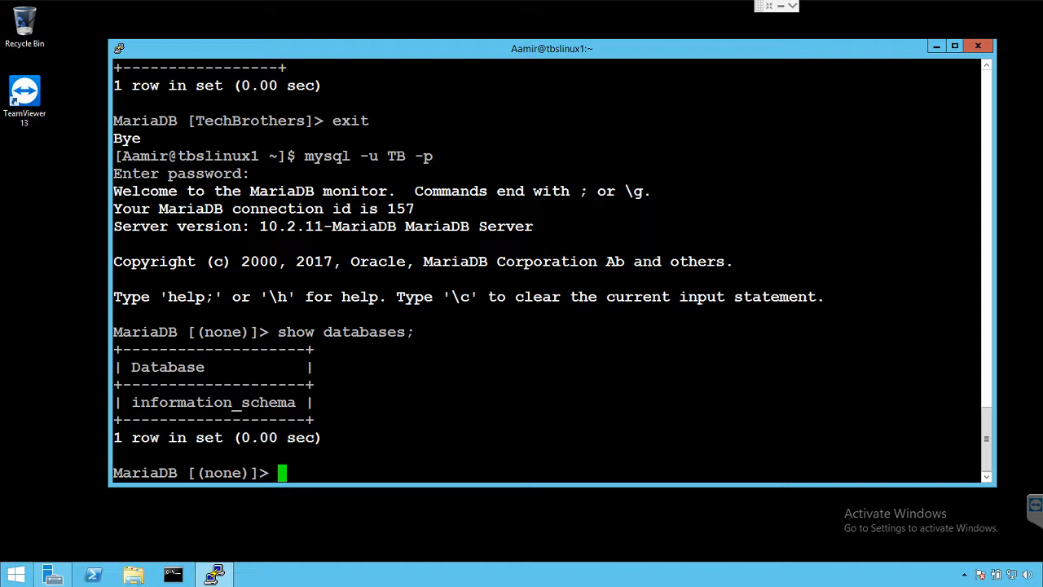
Step: Highlight information_schema, exit TB's session and log back in as JRDBA with the password
{"action": "left_click_drag", "start_coordinate": [306, 402], "coordinate": [132, 402]}
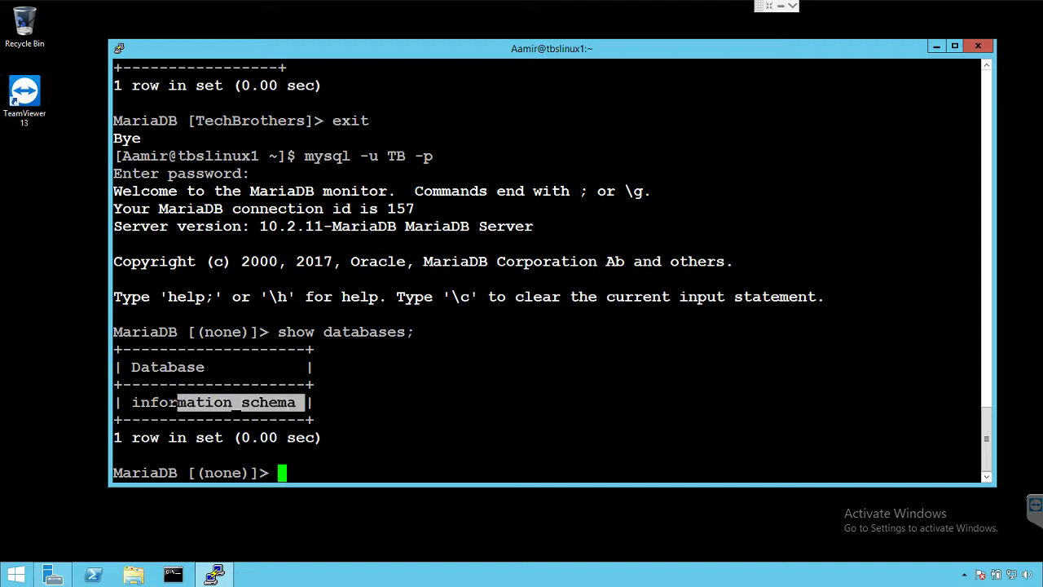
{"action": "left_click", "coordinate": [163, 402]}
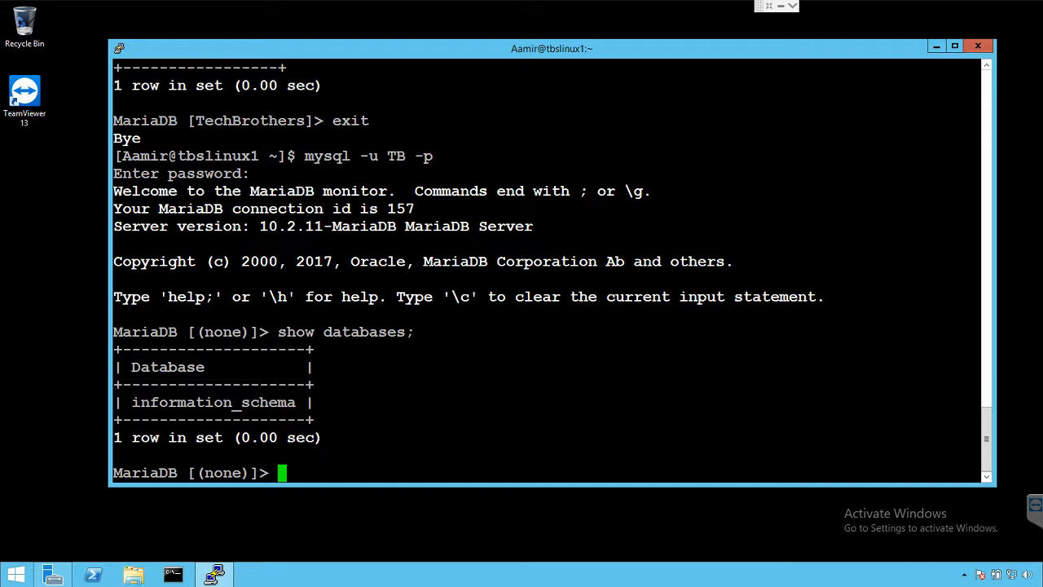
{"action": "type", "text": "ex"}
{"action": "type", "text": "it"}
{"action": "key", "text": "Return"}
{"action": "type", "text": "mysql "}
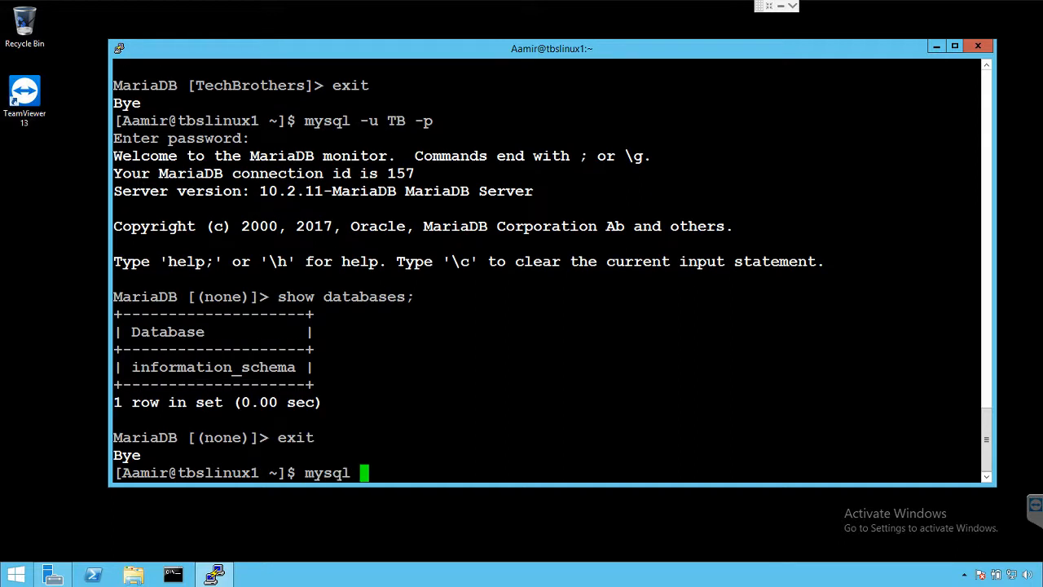
{"action": "type", "text": "-u "}
{"action": "type", "text": "JRDBA "}
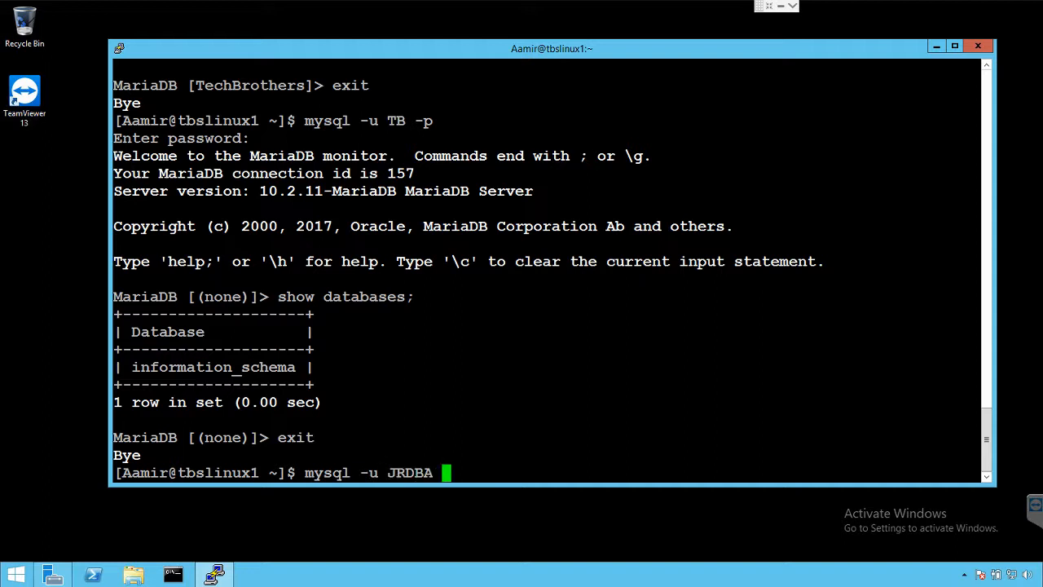
{"action": "type", "text": "-p"}
{"action": "key", "text": "Return"}
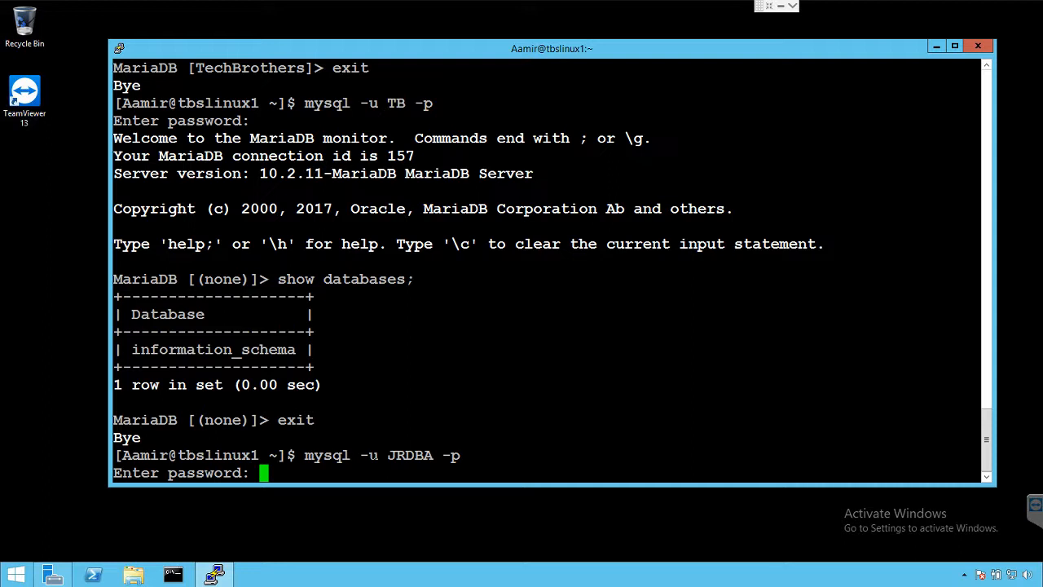
{"action": "key", "text": "Return"}
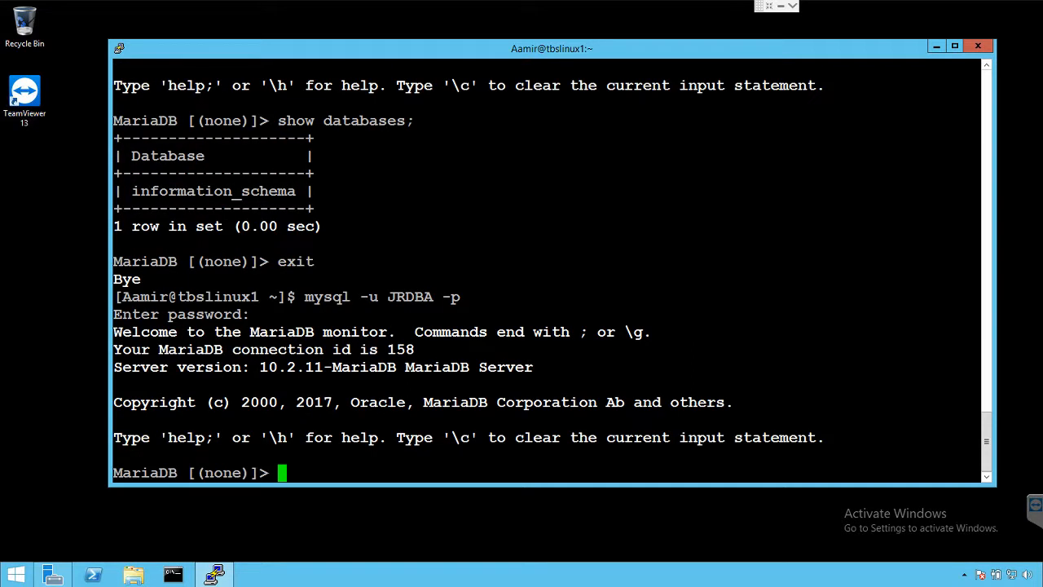
{"action": "type", "text": "select c"}
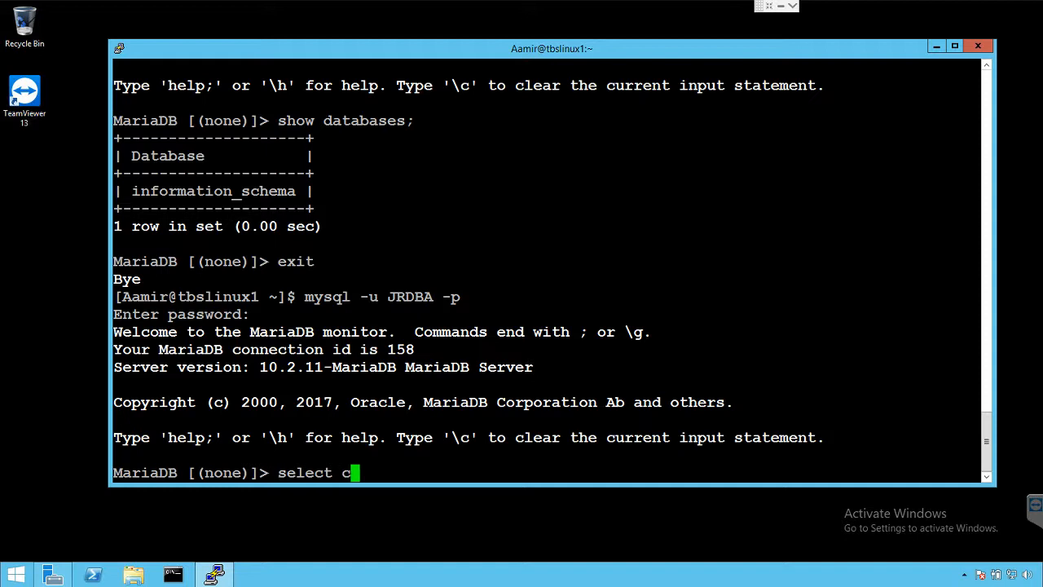
{"action": "type", "text": "urrent_use"}
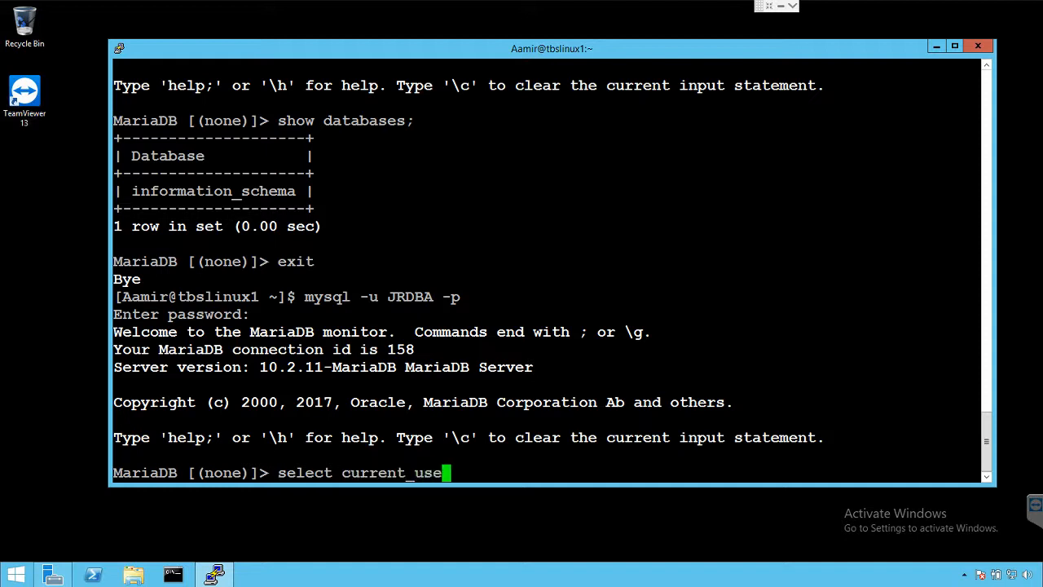
{"action": "type", "text": "r;"}
Step: Check current_user, then as JRDBA grant SELECT on TechBrothers.* to 'TB'@'localhost'
{"action": "key", "text": "Return"}
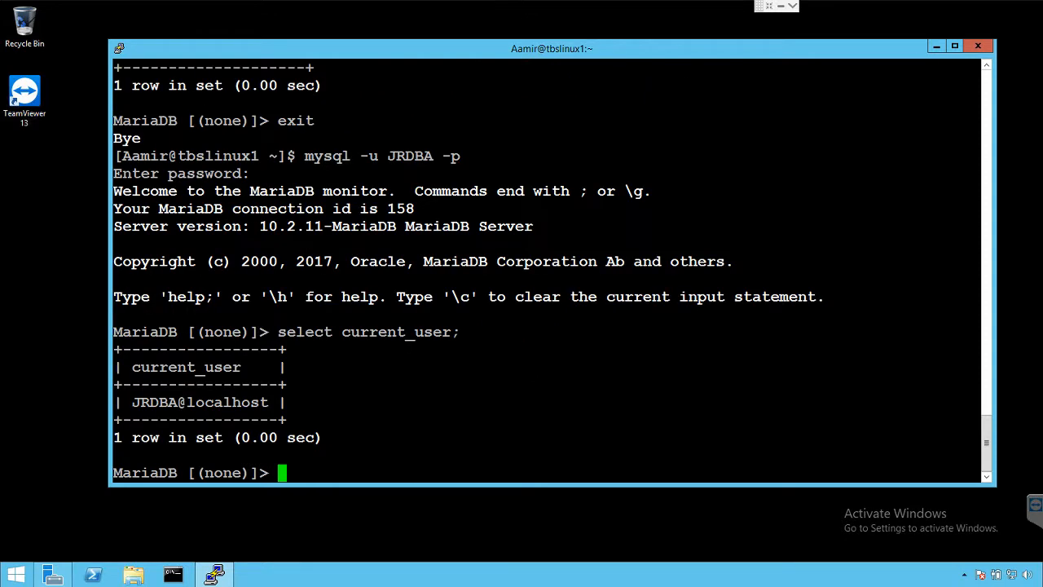
{"action": "type", "text": "GRAN"}
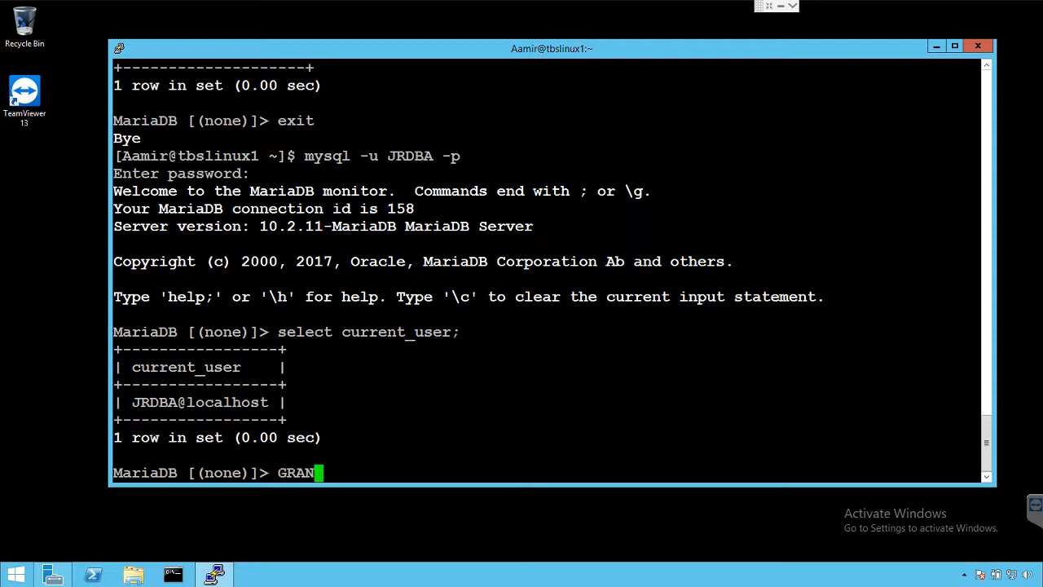
{"action": "type", "text": "T Select on Te"}
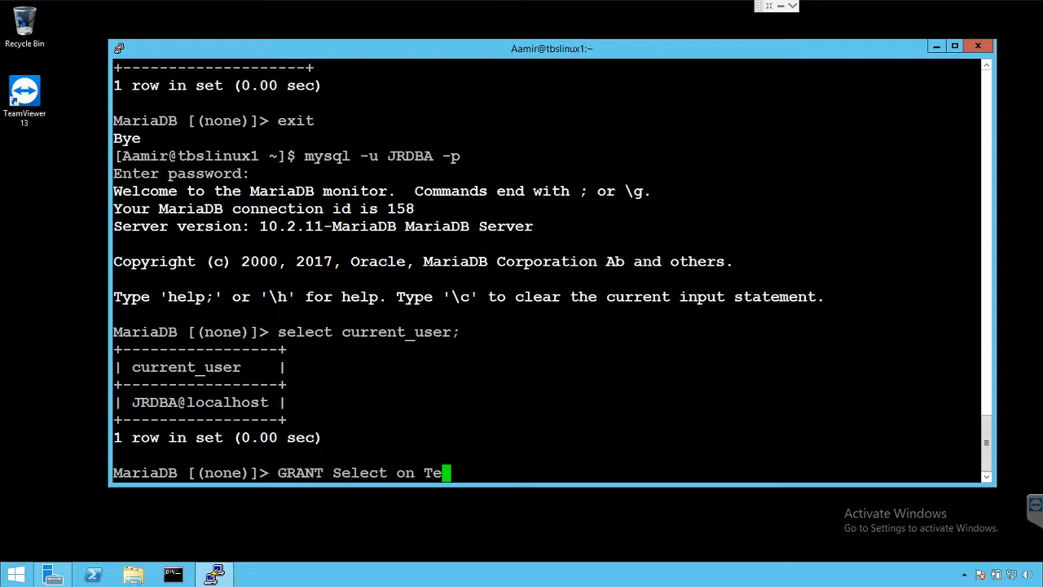
{"action": "type", "text": "chBrothers."}
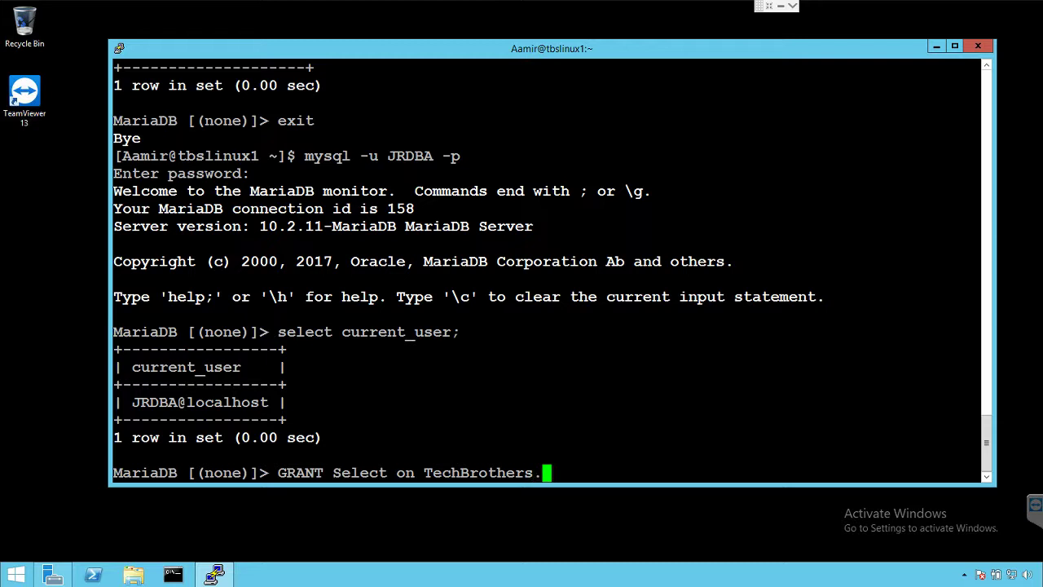
{"action": "type", "text": "* to '"}
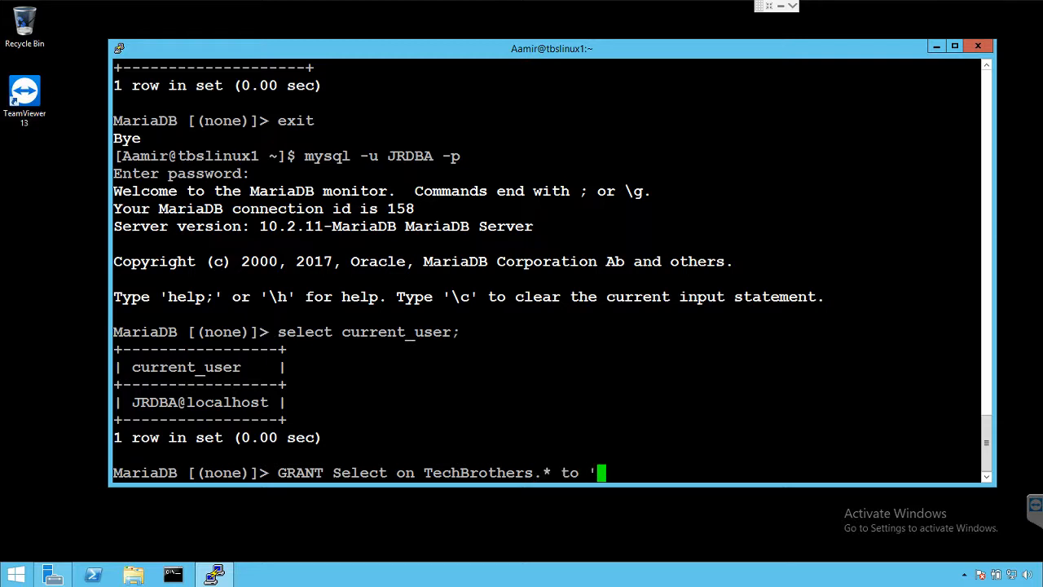
{"action": "type", "text": "TB'@"}
{"action": "type", "text": "'lo"}
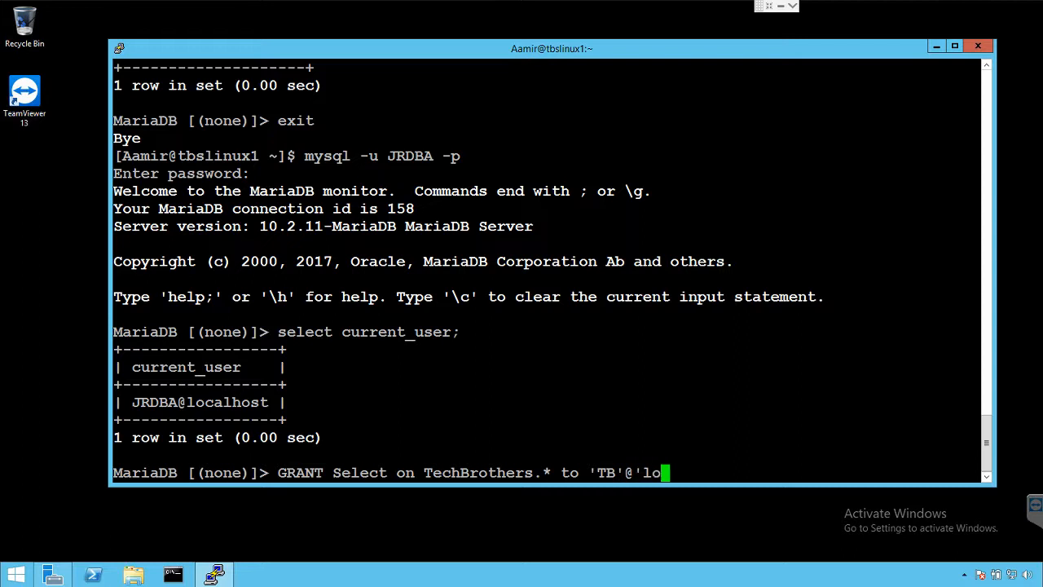
{"action": "type", "text": "calhost';"}
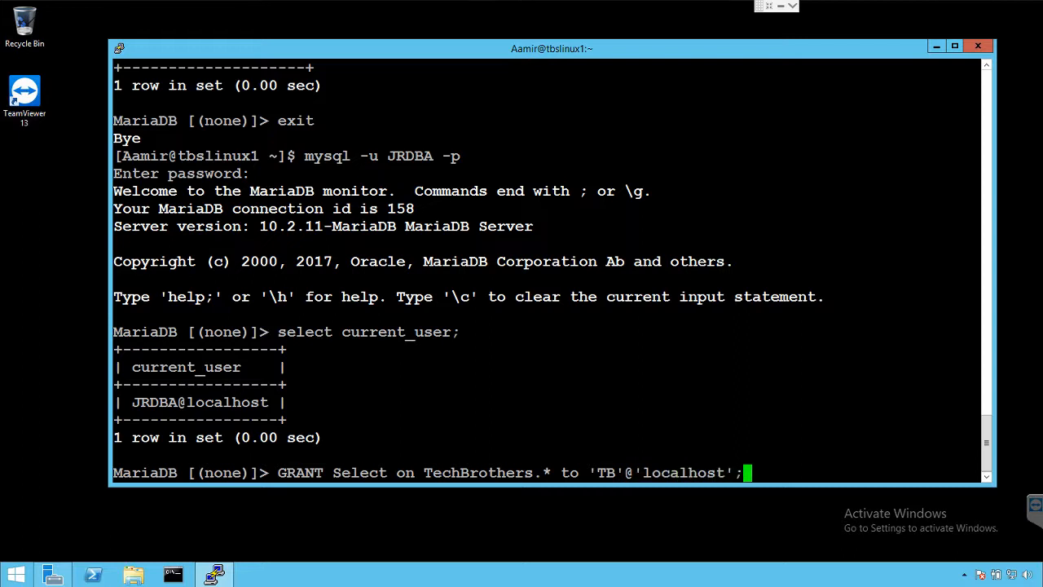
{"action": "key", "text": "Return"}
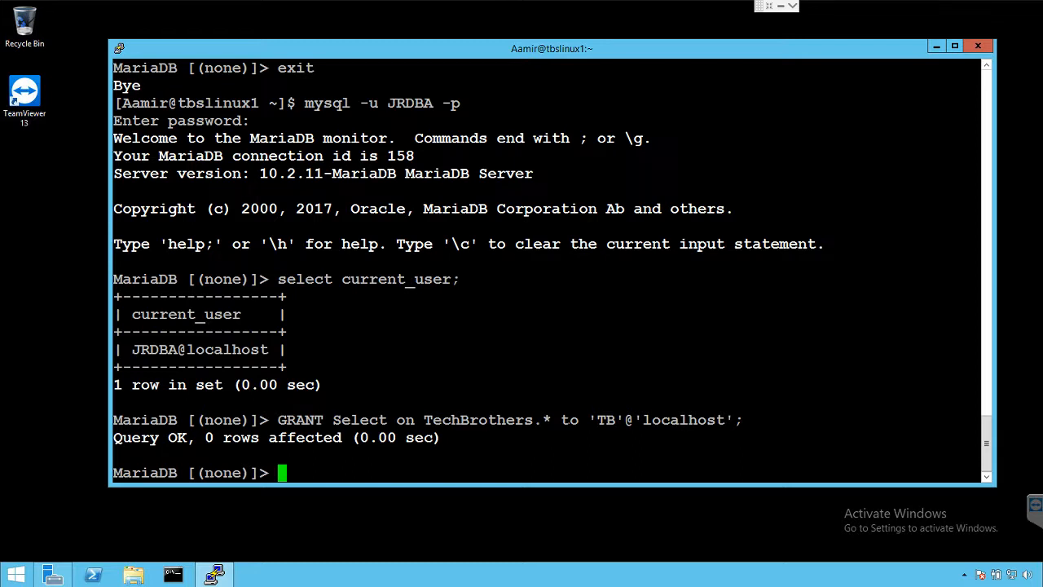
{"action": "double_click", "coordinate": [607, 420]}
{"action": "double_click", "coordinate": [481, 419]}
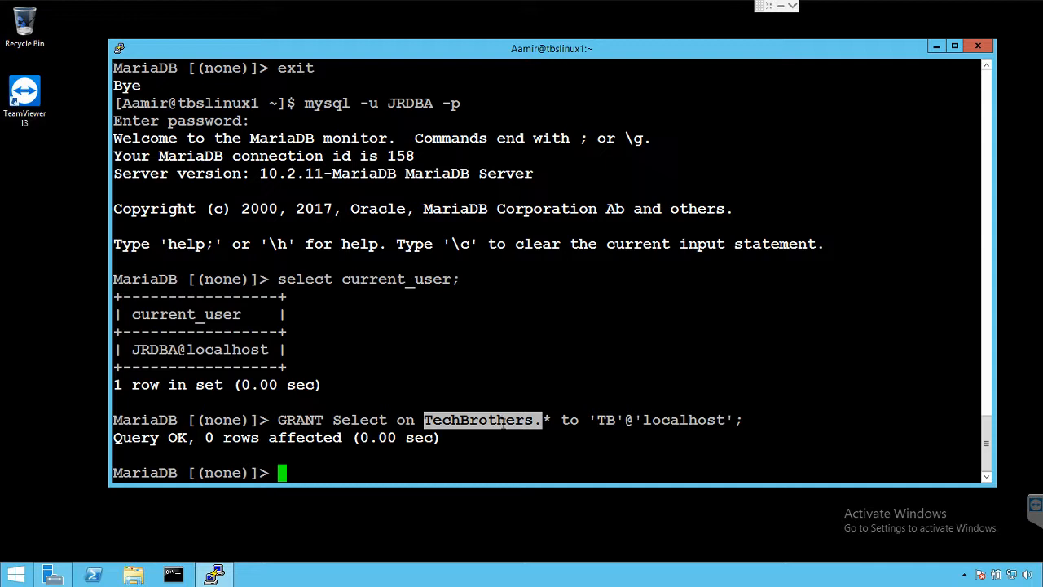
{"action": "left_click", "coordinate": [492, 423]}
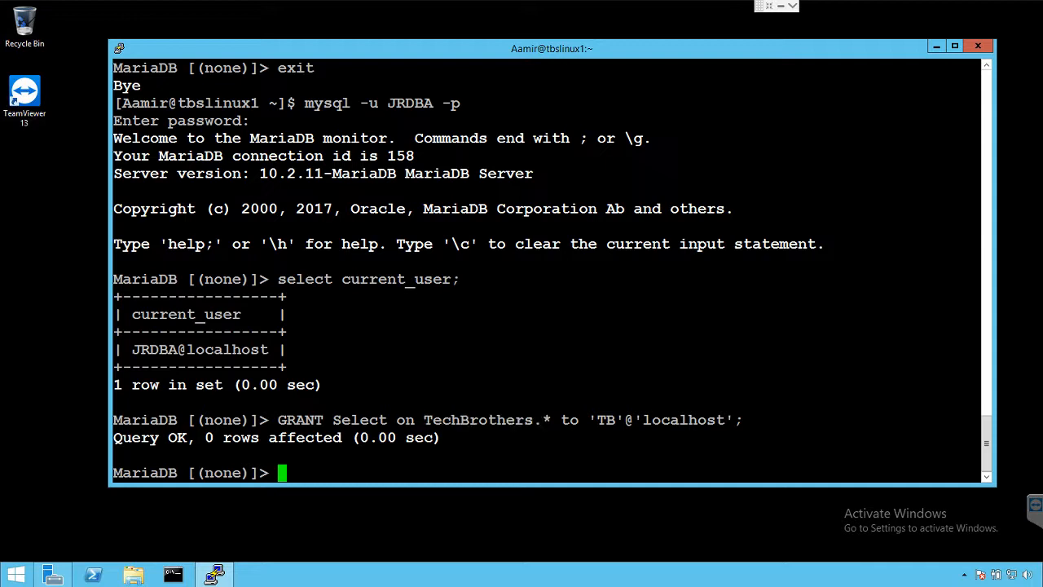
{"action": "type", "text": "exit"}
Step: Exit JRDBA's session and log back into MariaDB as TB with the password
{"action": "key", "text": "Return"}
{"action": "type", "text": "mysql "}
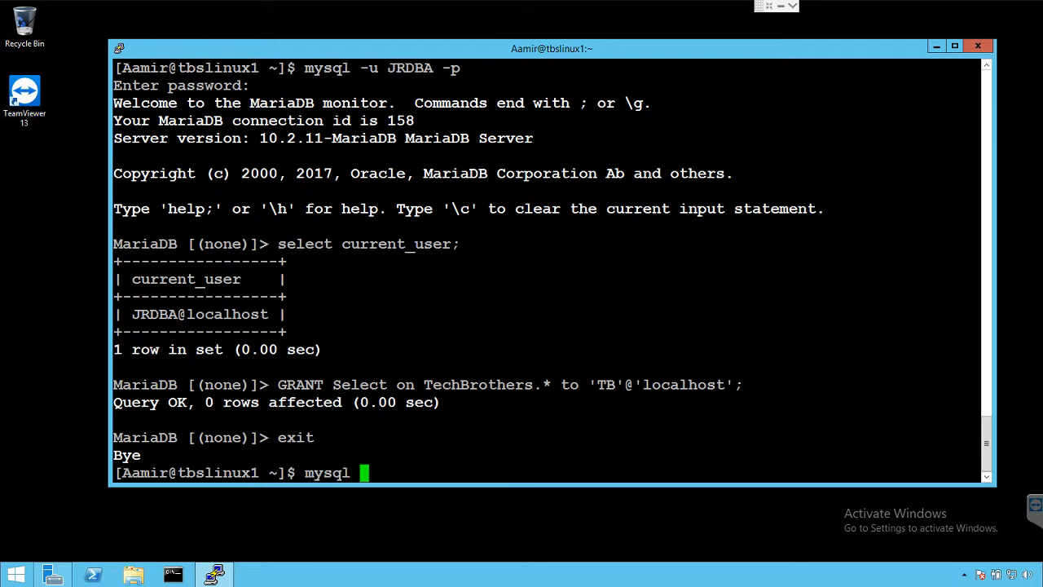
{"action": "type", "text": "-u TB "}
{"action": "type", "text": "-p"}
{"action": "key", "text": "Return"}
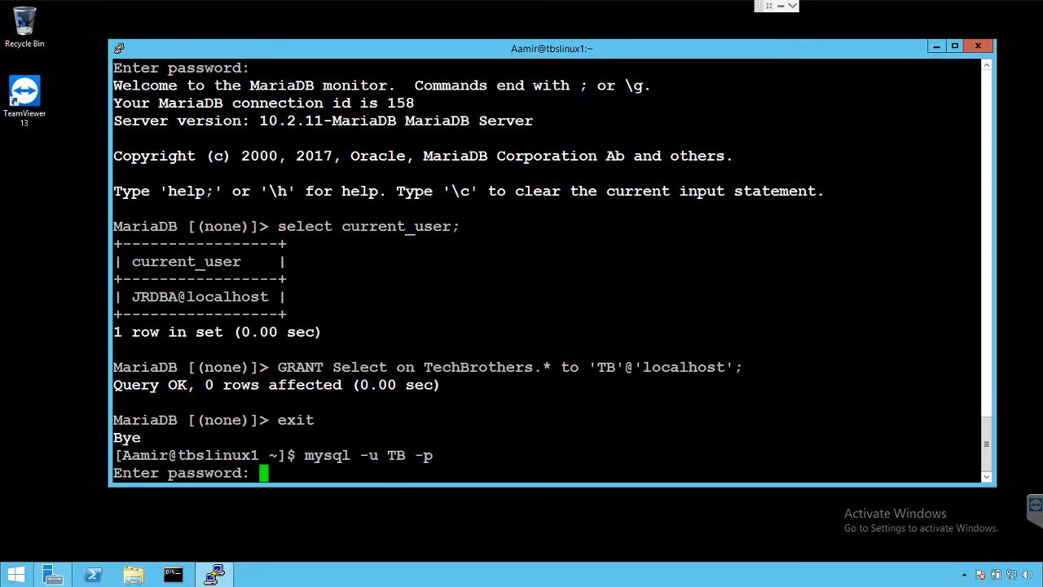
{"action": "key", "text": "Return"}
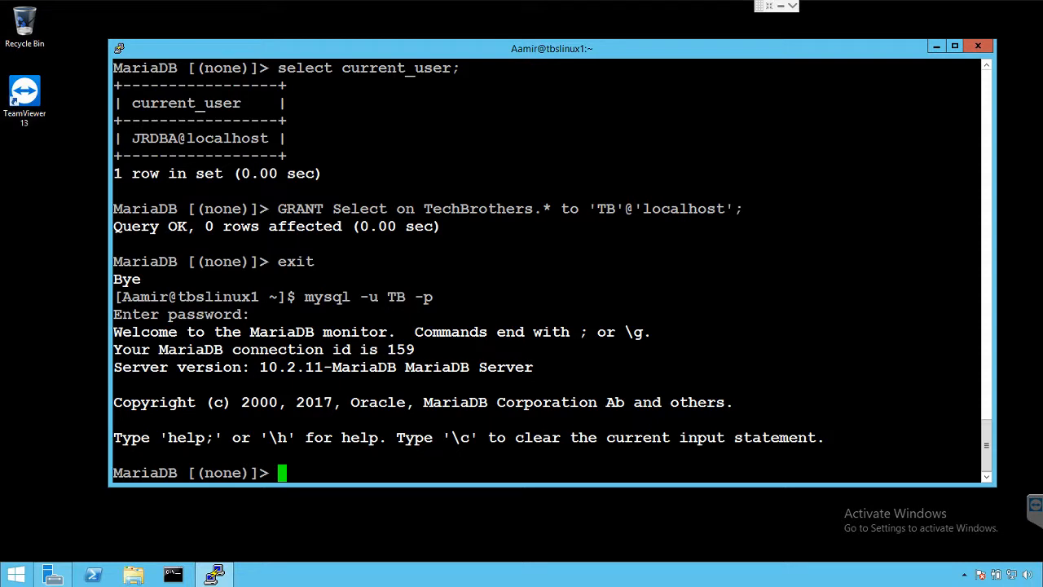
{"action": "type", "text": "u"}
Step: List TB's visible databases, now showing TechBrothers alongside information_schema
{"action": "key", "text": "BackSpace"}
{"action": "type", "text": "show"}
{"action": "type", "text": " atab"}
{"action": "key", "text": "BackSpace"}
{"action": "key", "text": "BackSpace"}
{"action": "key", "text": "BackSpace"}
{"action": "type", "text": "b"}
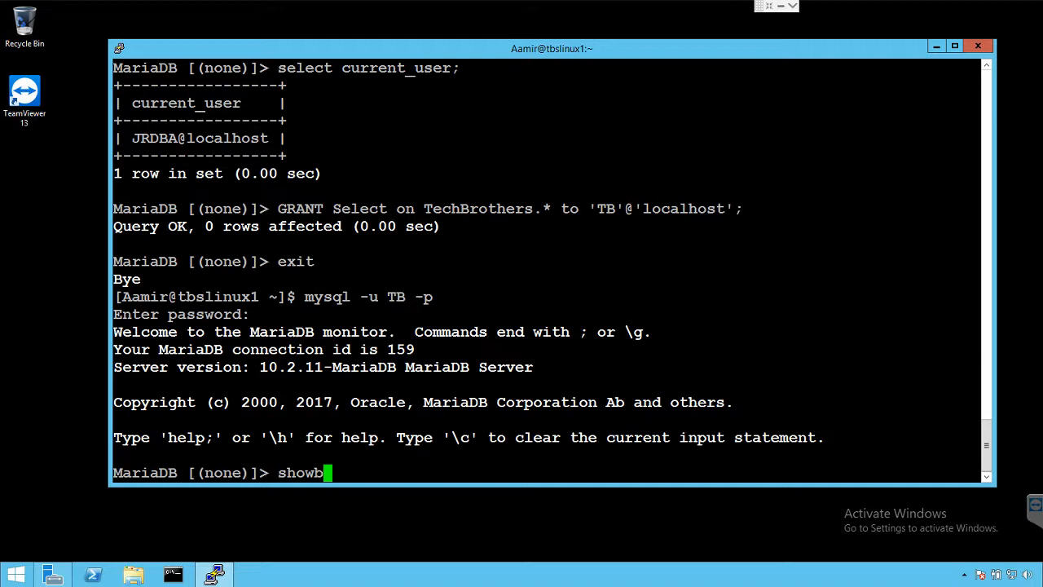
{"action": "key", "text": "BackSpace"}
{"action": "type", "text": "datab"}
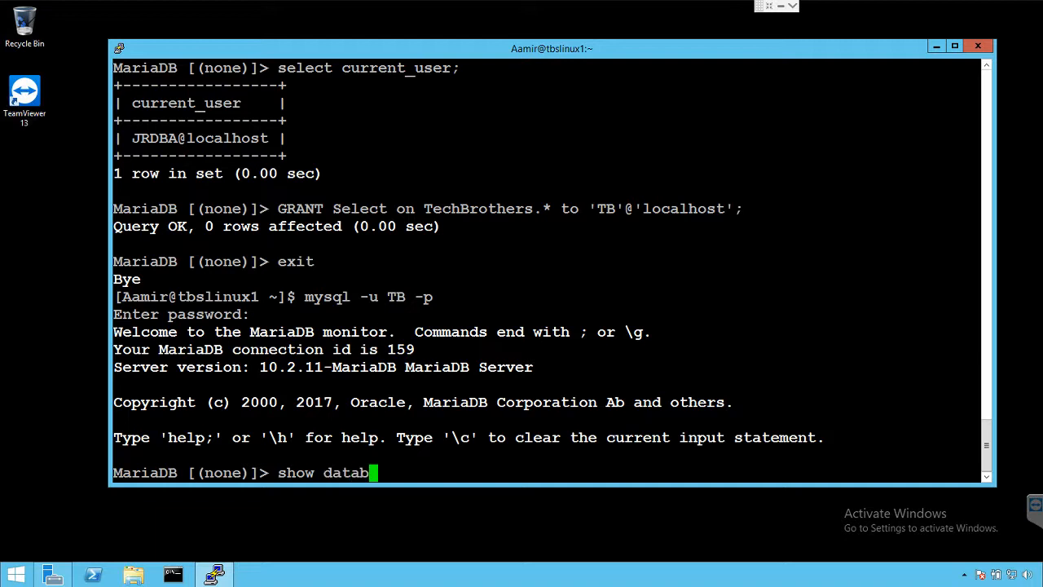
{"action": "type", "text": "ases;"}
{"action": "key", "text": "Return"}
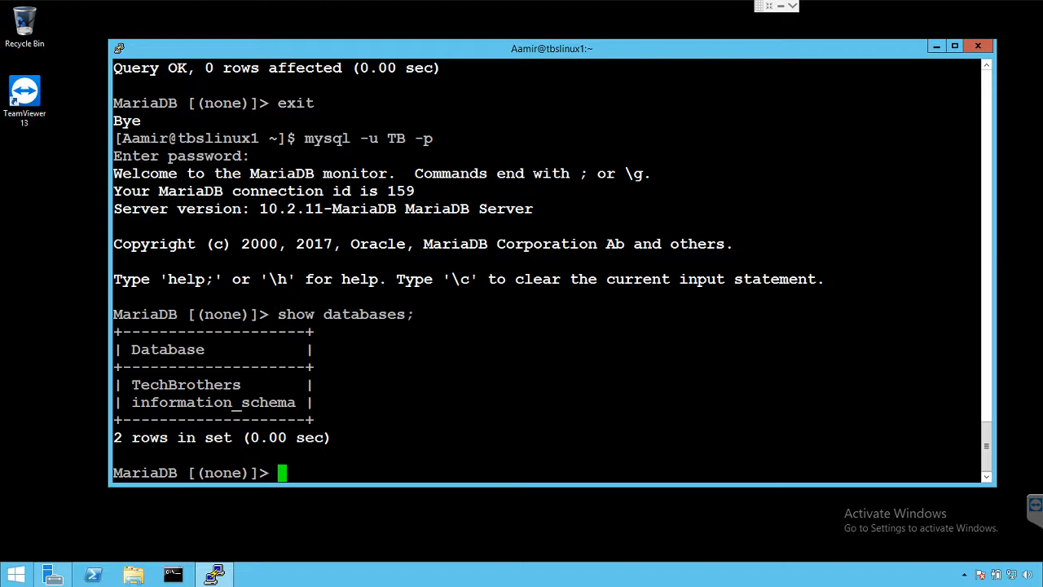
{"action": "type", "text": "use TechBroth"}
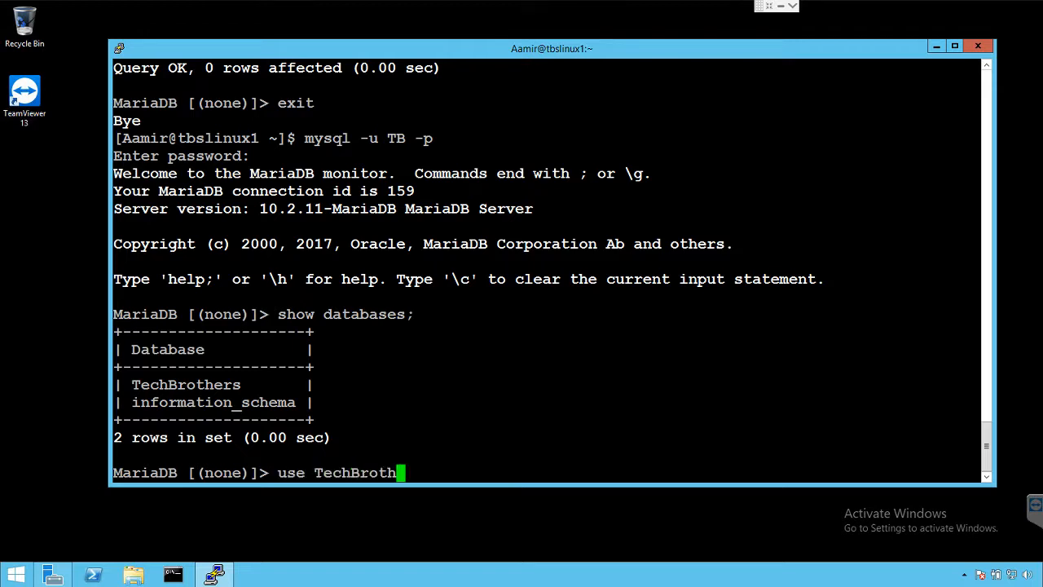
{"action": "type", "text": "ers;"}
Step: As TB, use TechBrothers, select the employee row, and list its tables (employee, manager)
{"action": "key", "text": "Return"}
{"action": "type", "text": "Select "}
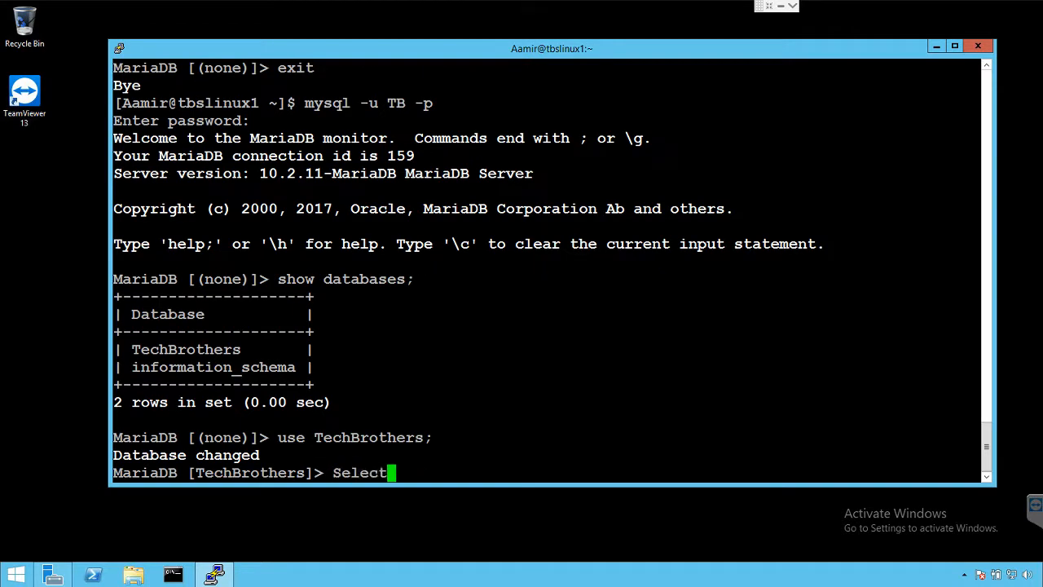
{"action": "type", "text": "* from "}
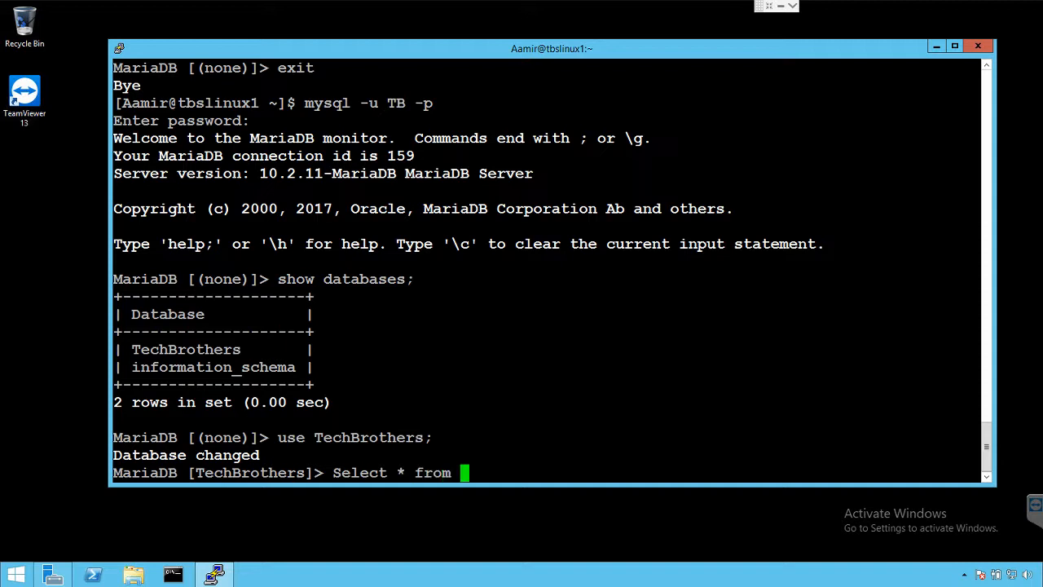
{"action": "type", "text": "employee;"}
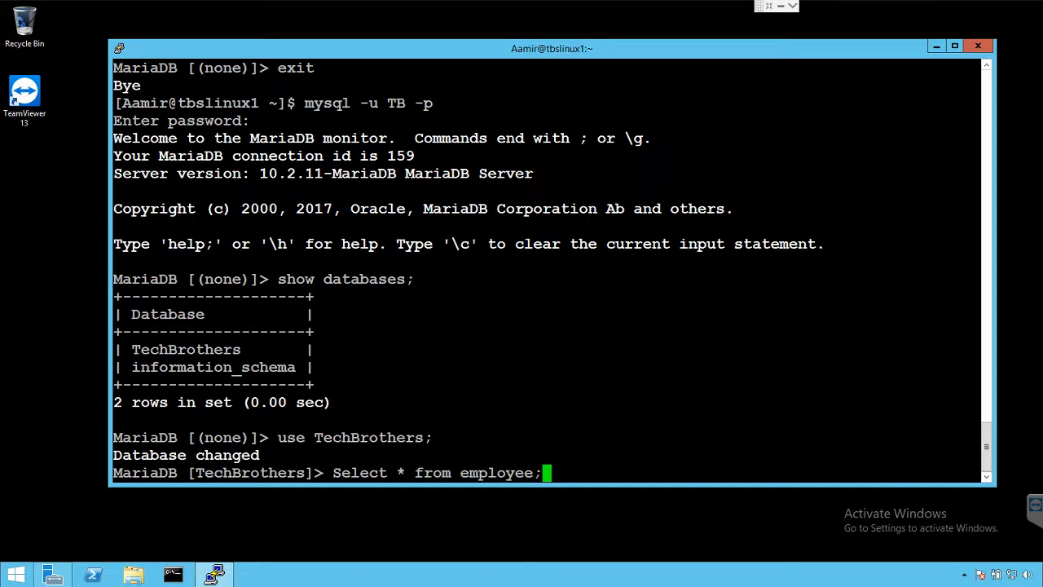
{"action": "key", "text": "Return"}
{"action": "type", "text": "show ta"}
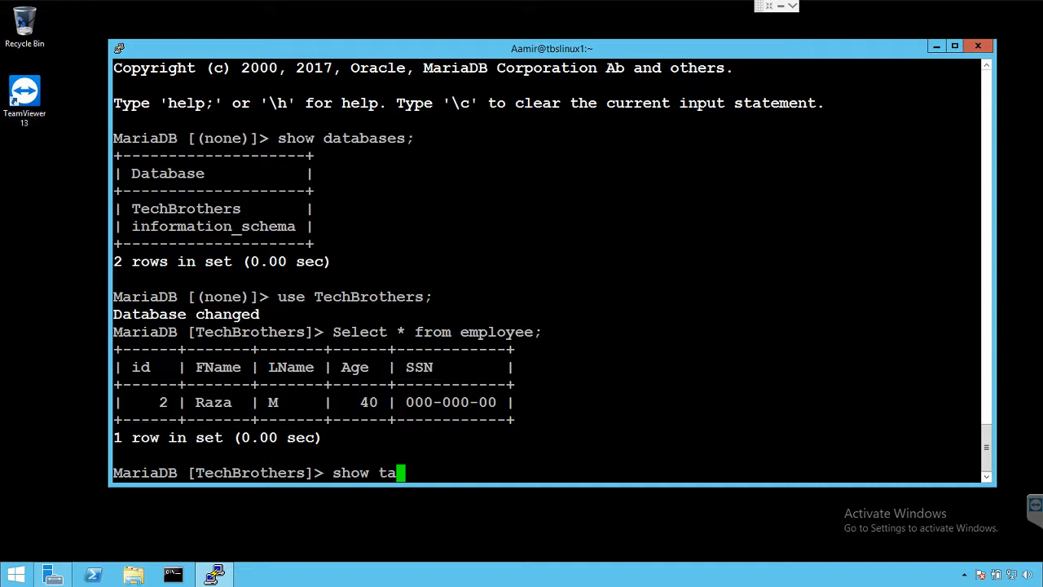
{"action": "type", "text": "bles;"}
{"action": "key", "text": "Return"}
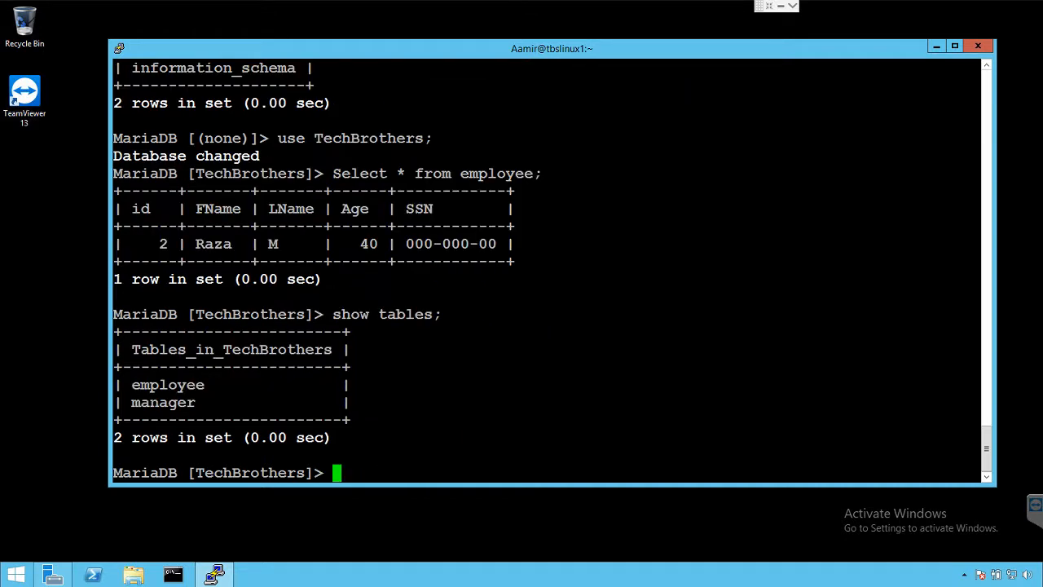
{"action": "left_click_drag", "start_coordinate": [970, 265], "coordinate": [541, 173]}
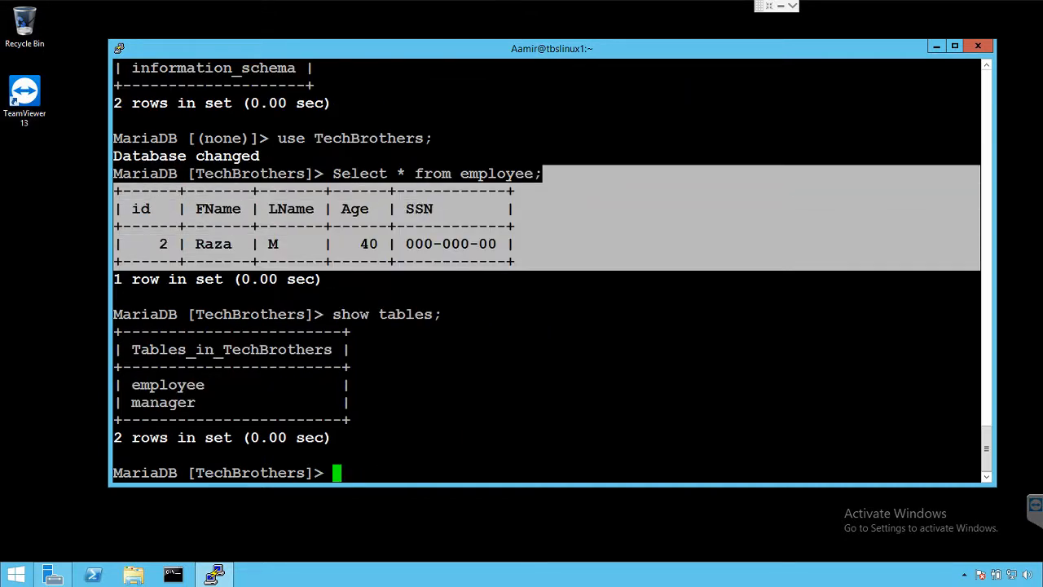
{"action": "left_click", "coordinate": [546, 367]}
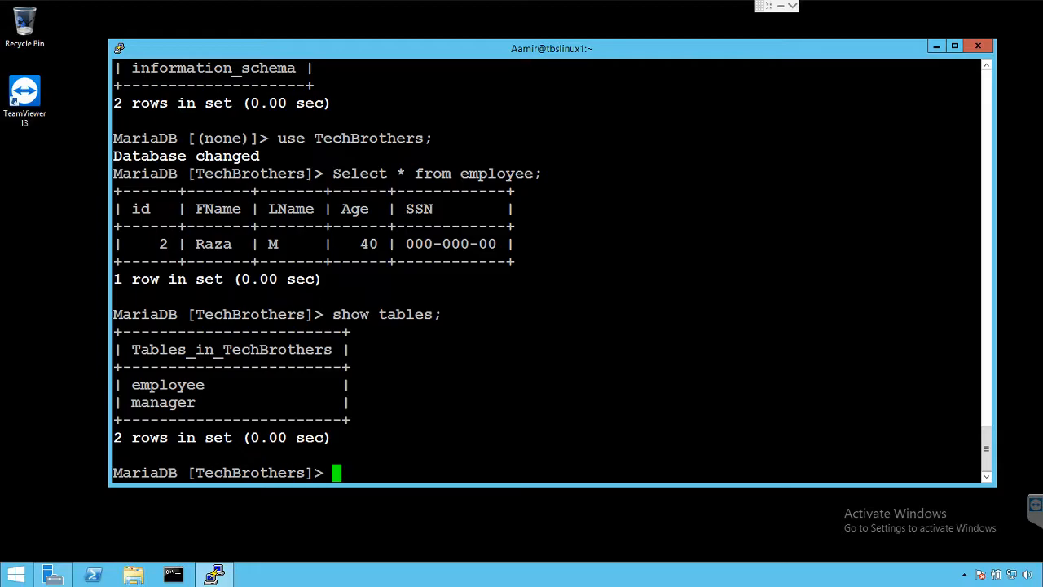
Step: Switch from PuTTY back to the Paint slide 'What is GRANT OPTION in MariaDB?'
{"action": "left_click", "coordinate": [780, 6]}
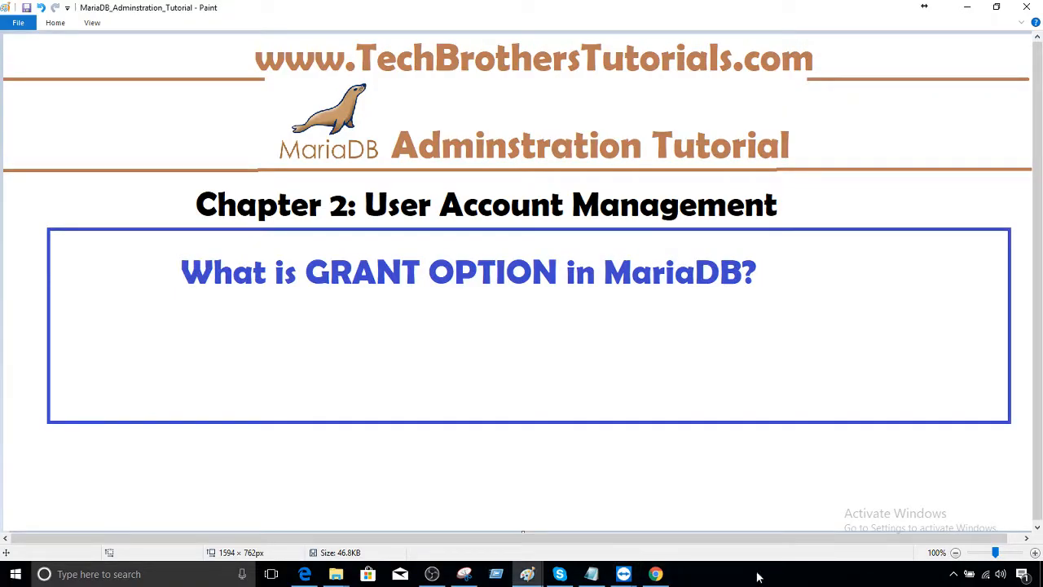